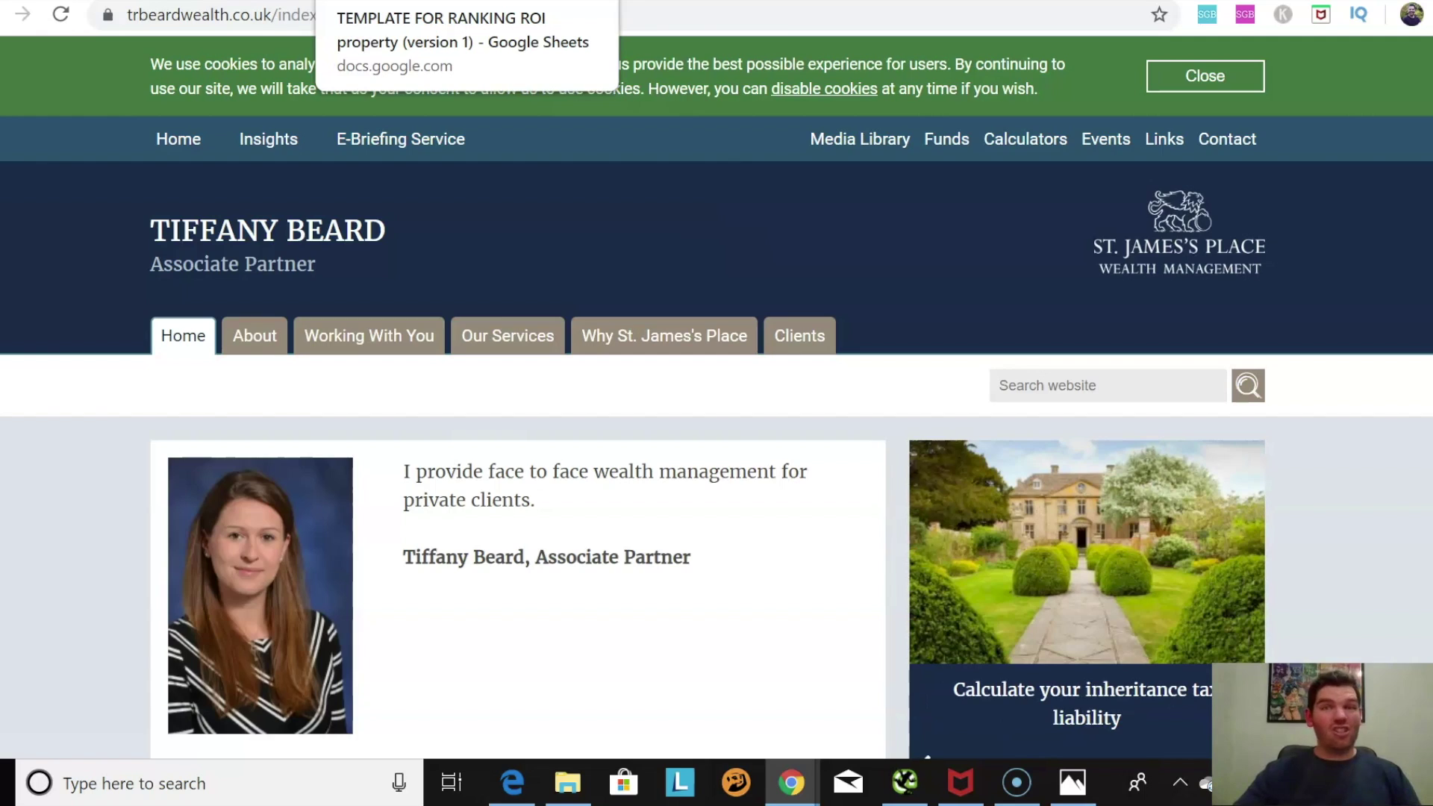
- Switch to the ROI ranking spreadsheet and check the Google search volume for "financial advisor bristol"
click(388, 1)
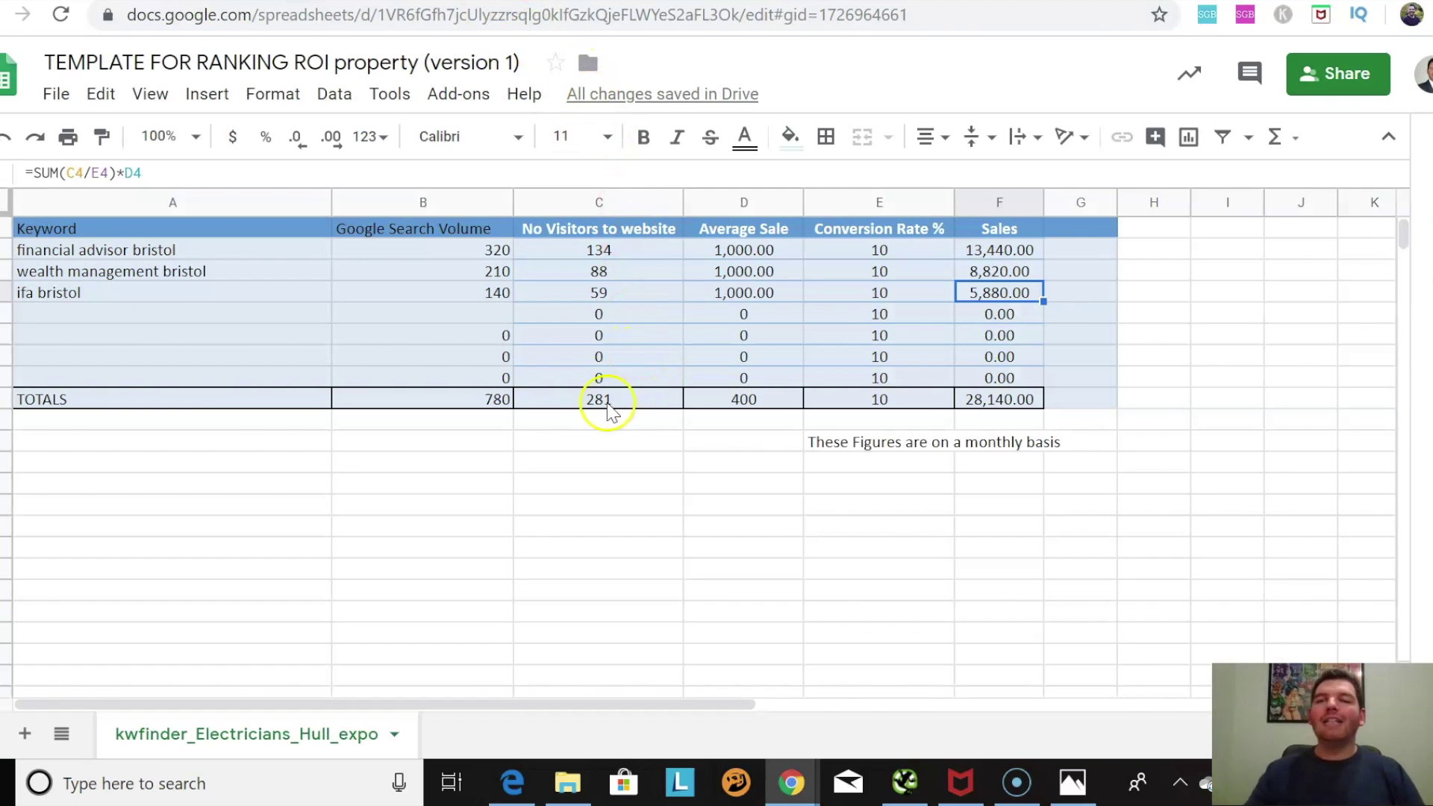
click(453, 252)
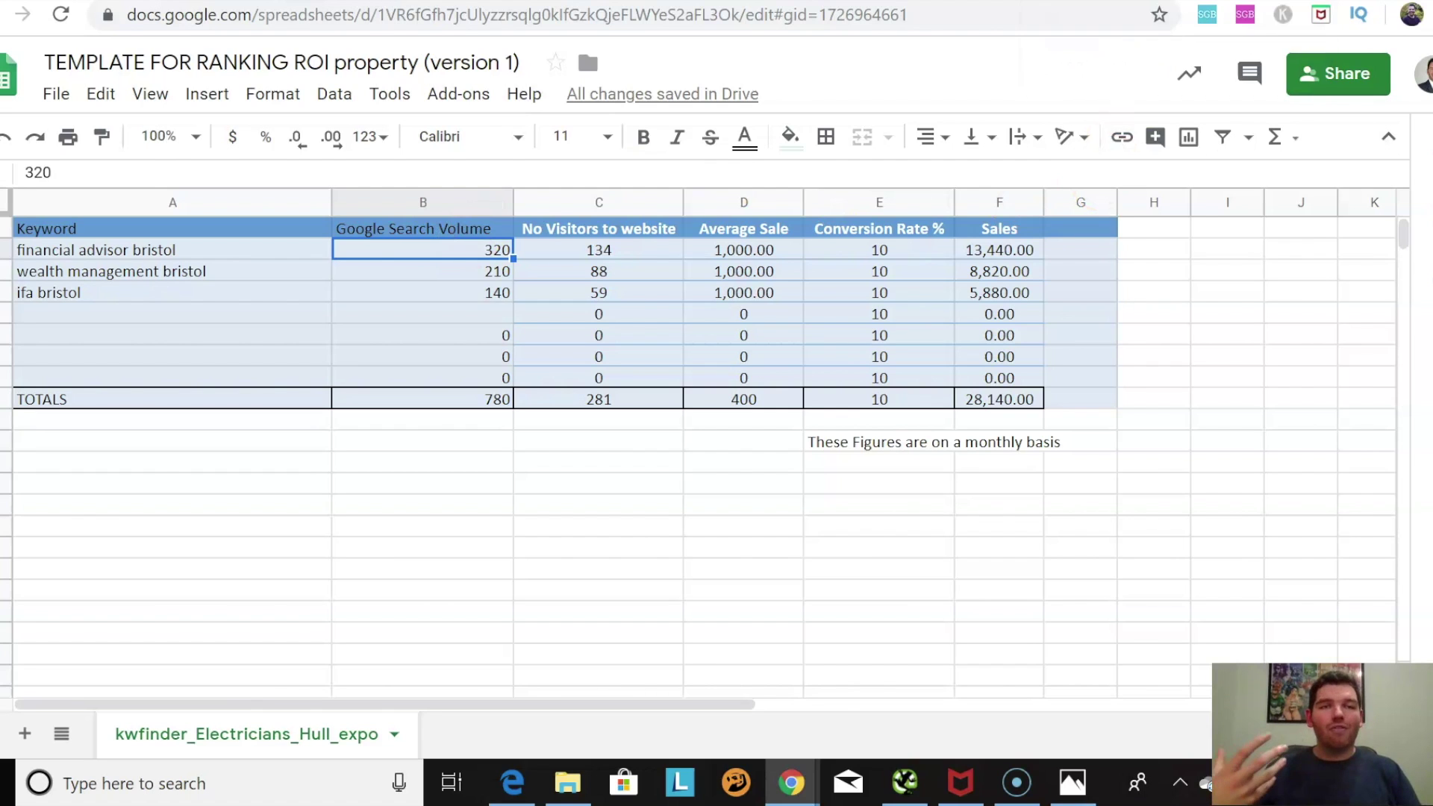
- Review the Google results for "financial advisor bristol", covering the map listings and the organic results below them
click(1104, 0)
scroll(1252, 332, up, 10)
scroll(1284, 508, down, 5)
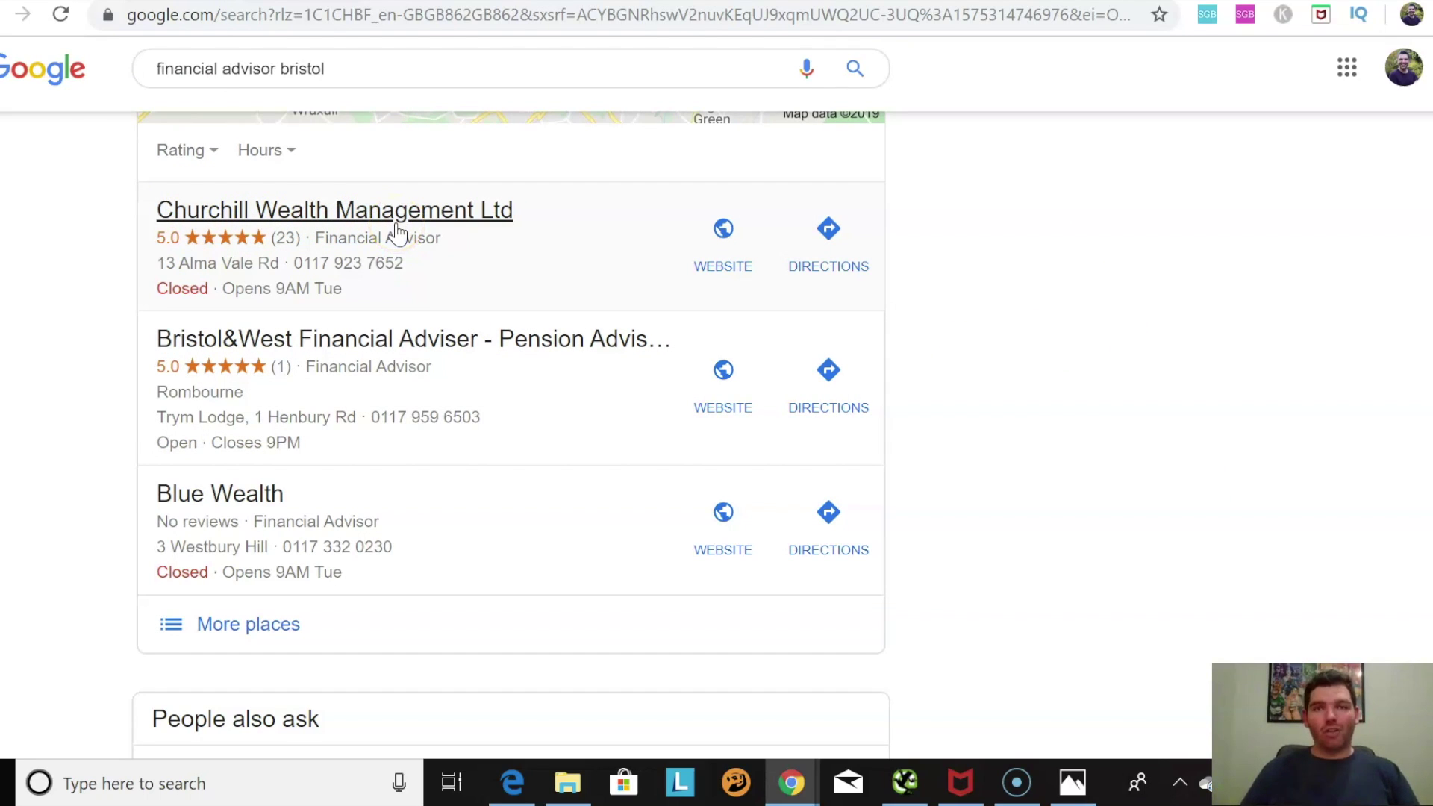
click(451, 234)
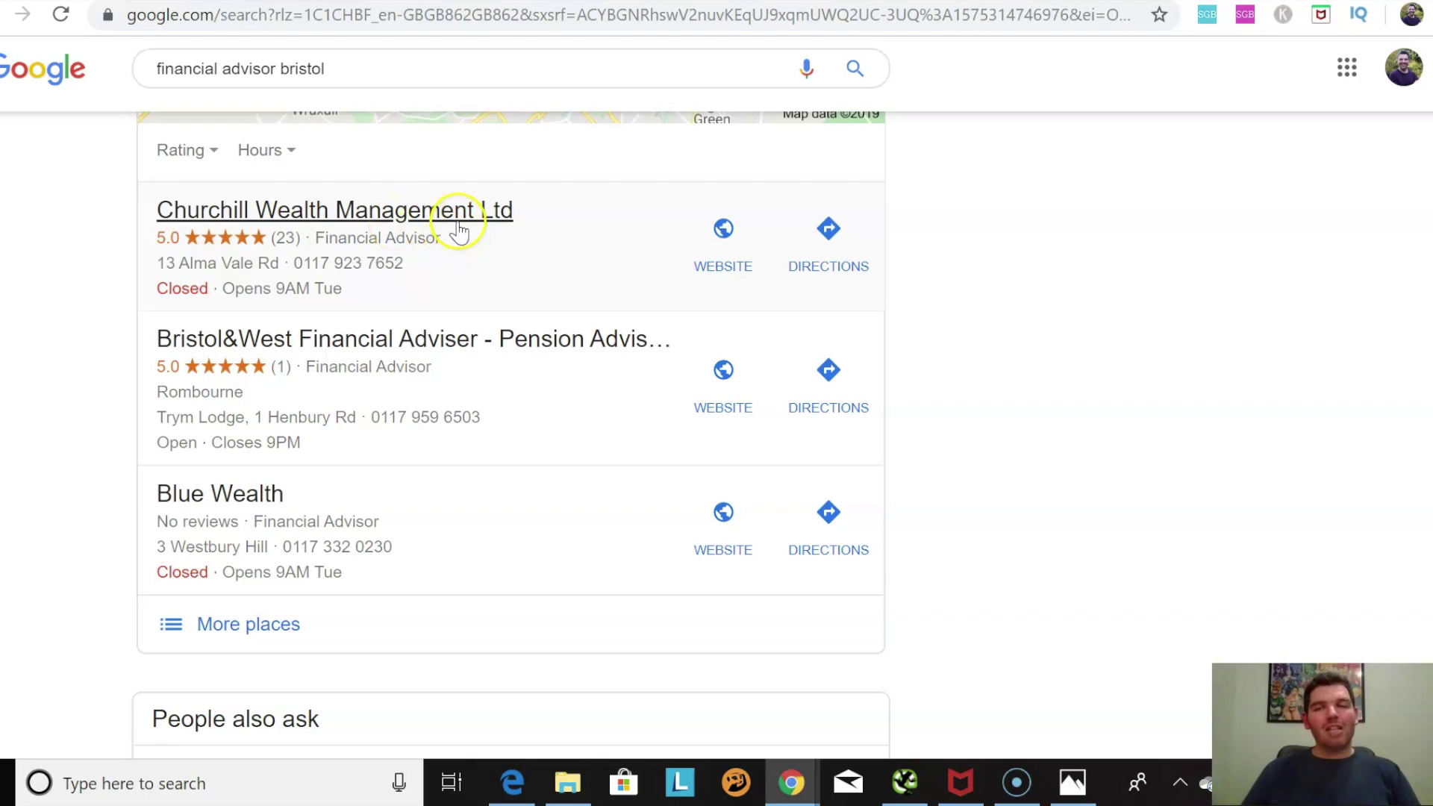
scroll(1178, 325, down, 9)
scroll(1178, 326, down, 4)
scroll(1167, 425, up, 12)
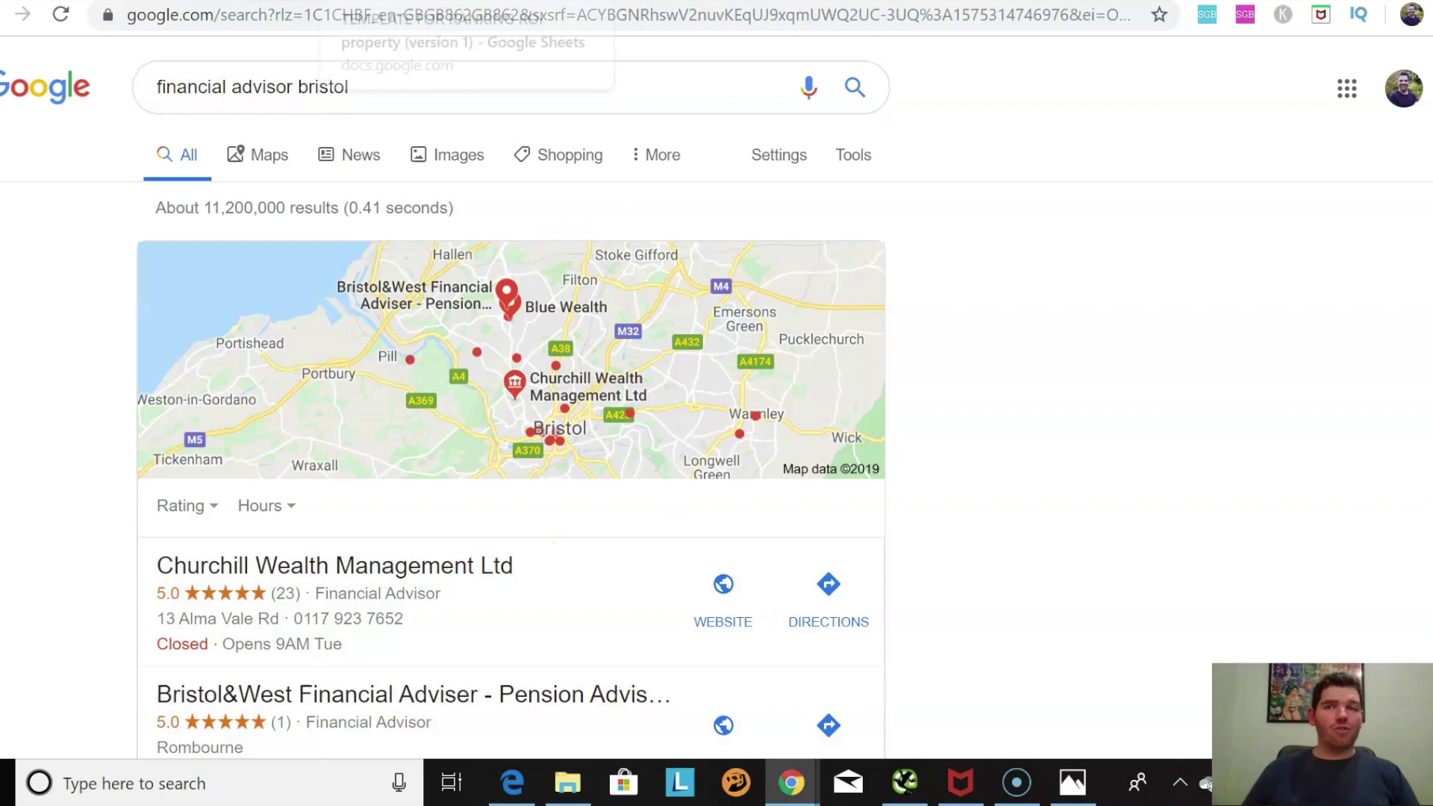
- Inspect the visitors, average sale and conversion rate cells for "financial advisor bristol" in the ROI spreadsheet
click(380, 2)
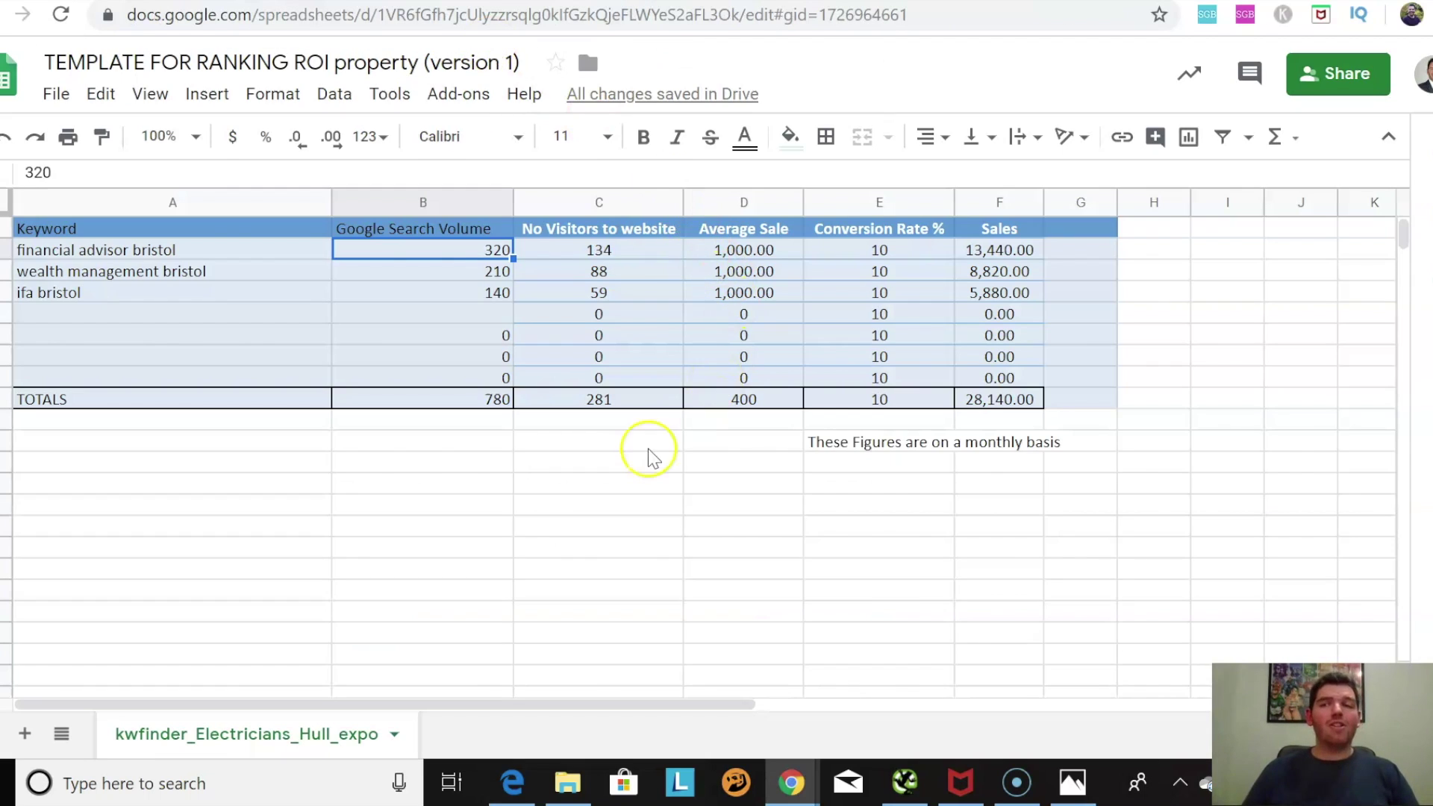
click(611, 254)
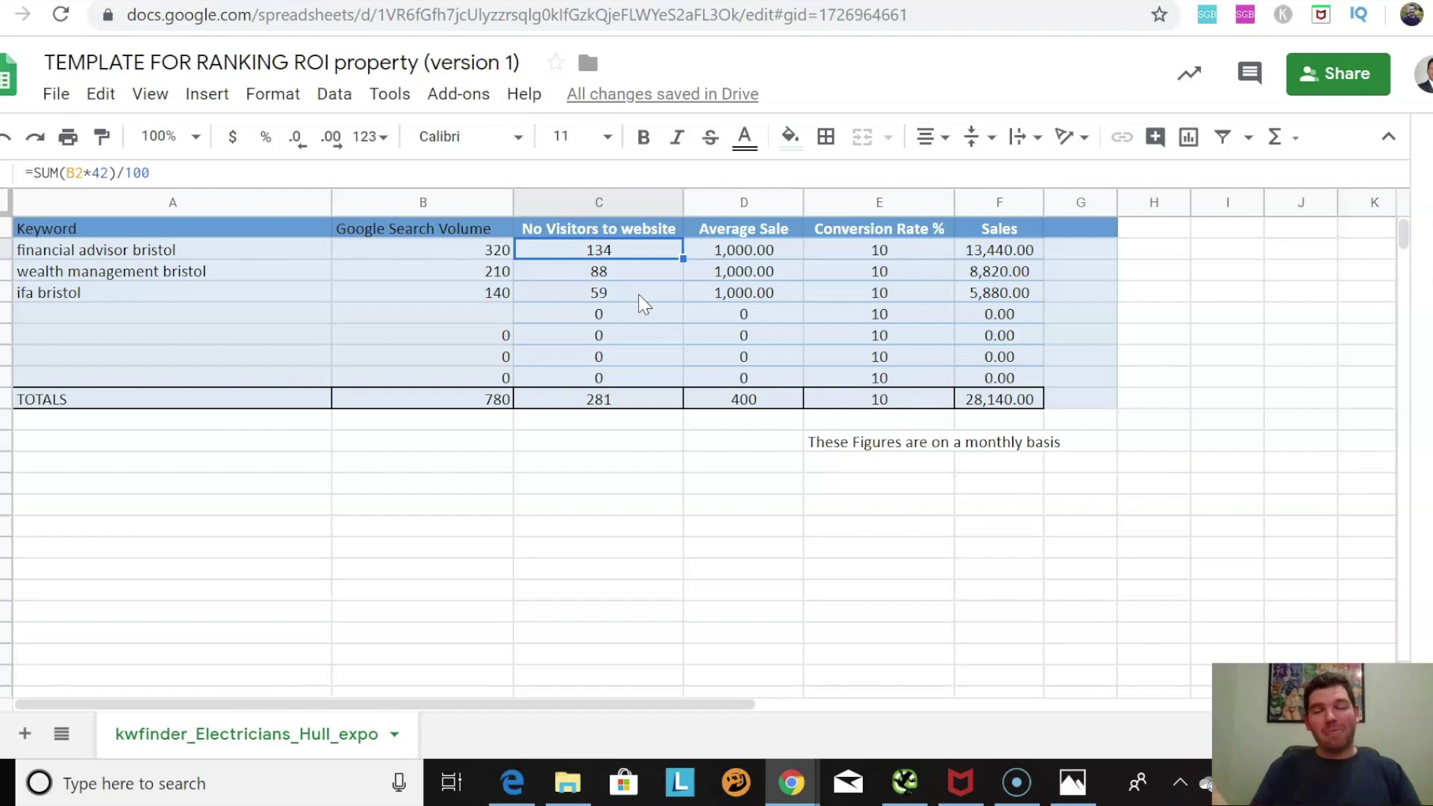
click(746, 252)
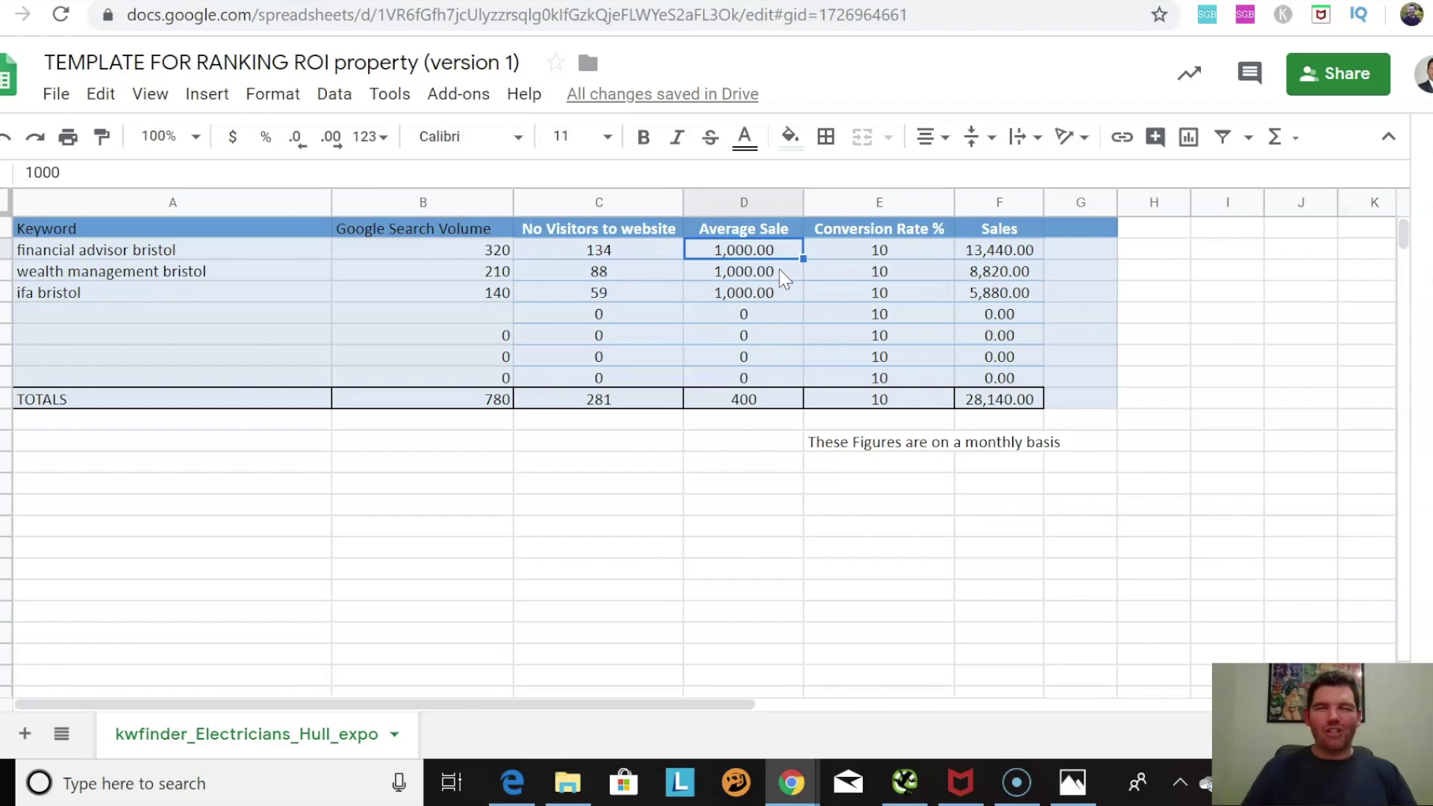
click(871, 251)
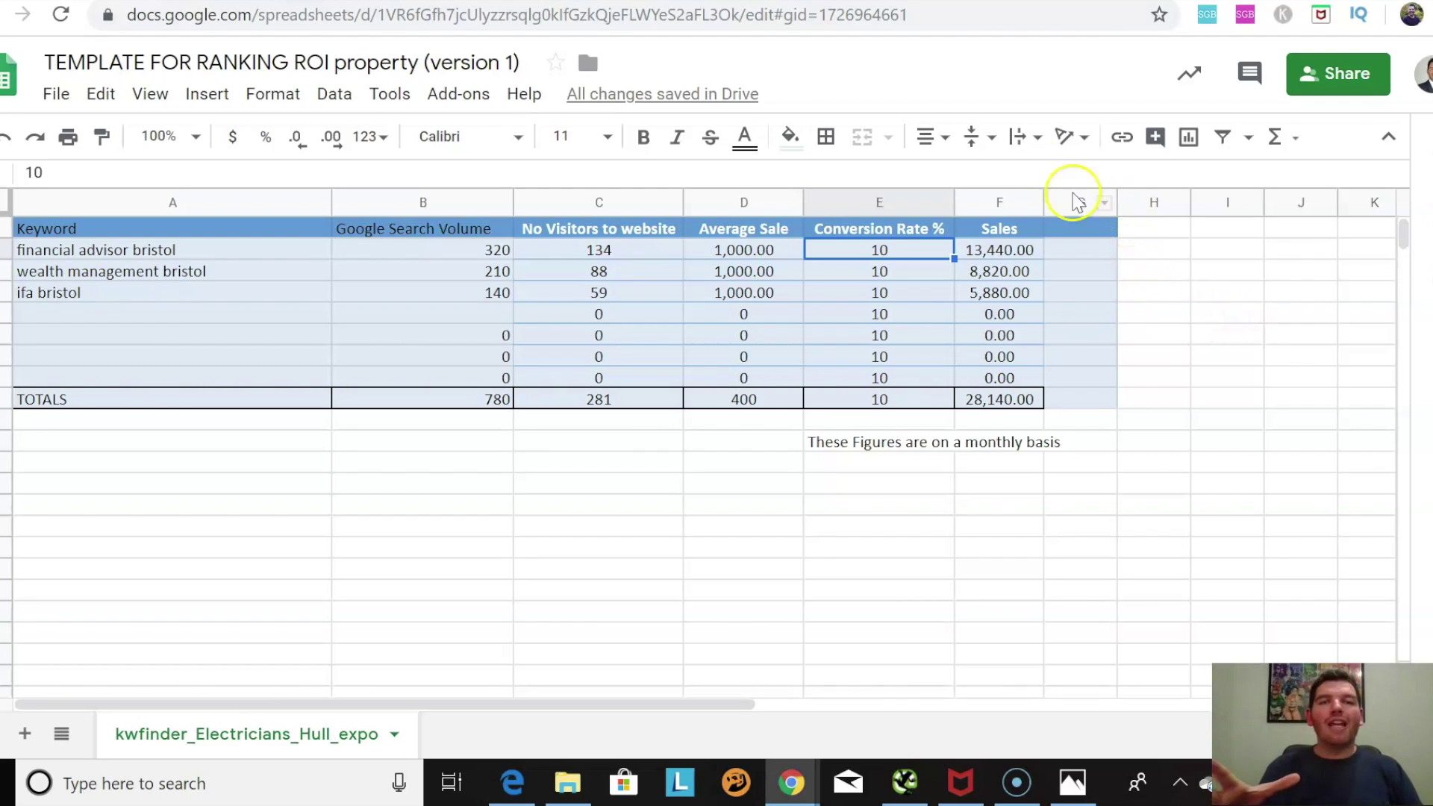
- Compare the wealth advisor's website home page with the "perfect landing page.jpg" example in Photos
click(980, 4)
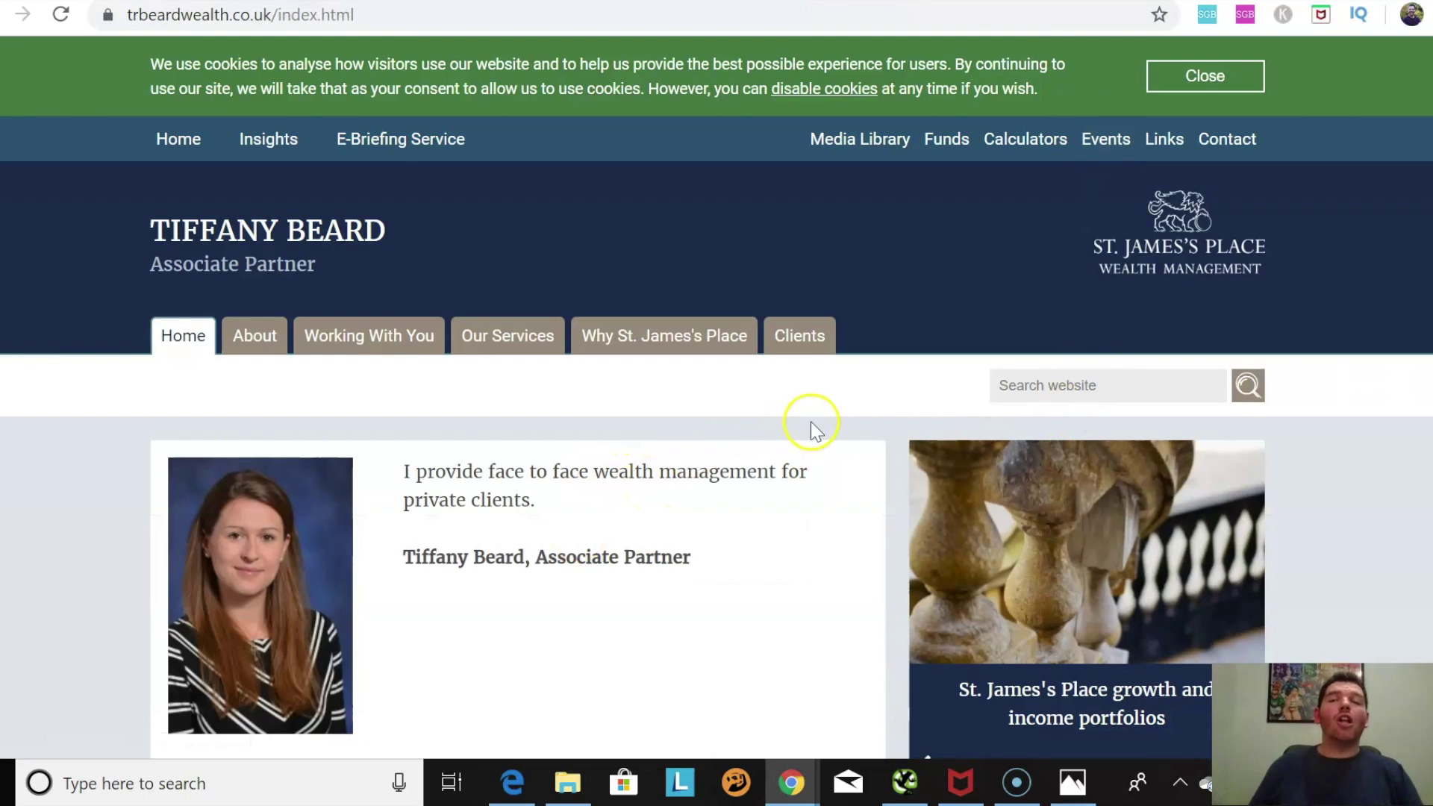
scroll(817, 431, down, 5)
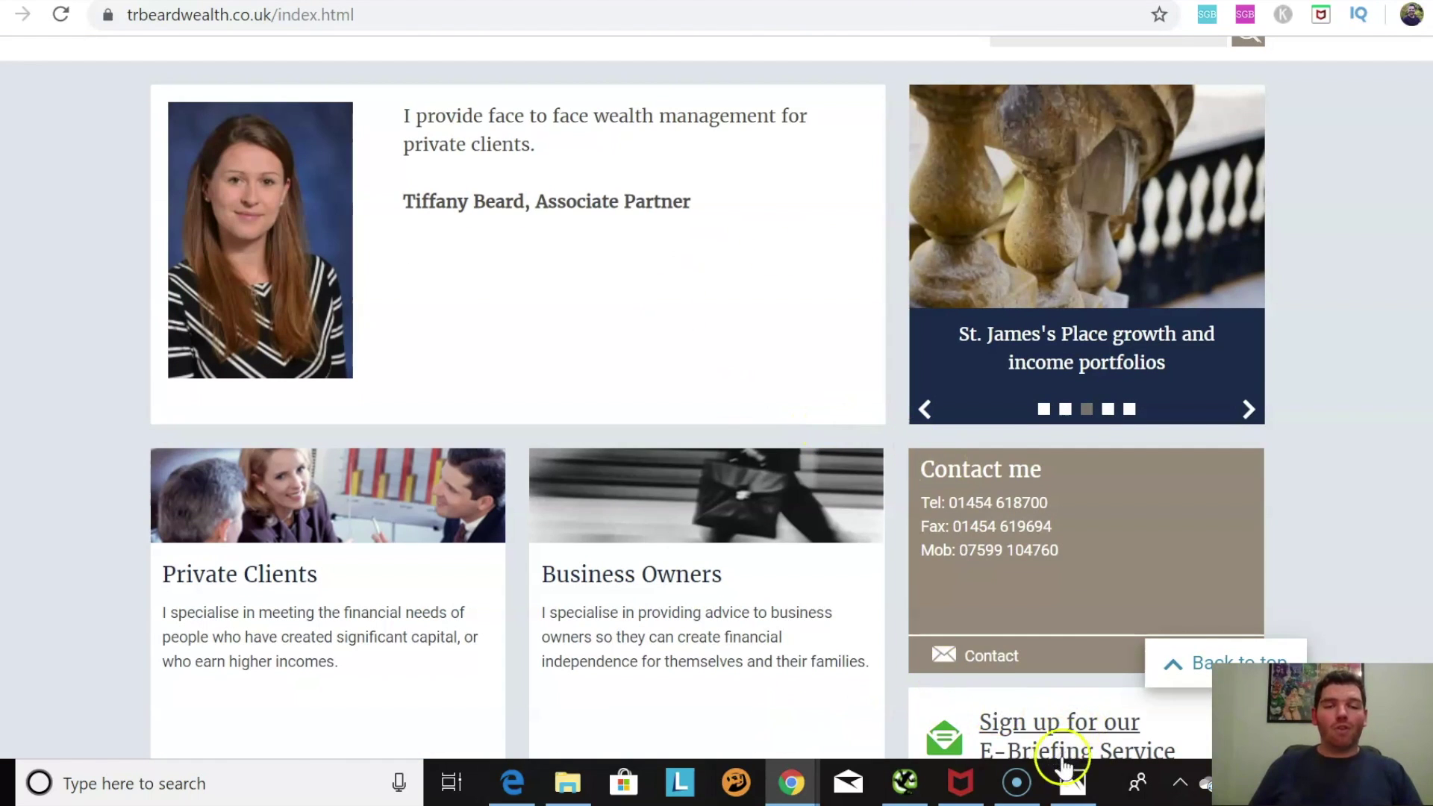
click(1083, 777)
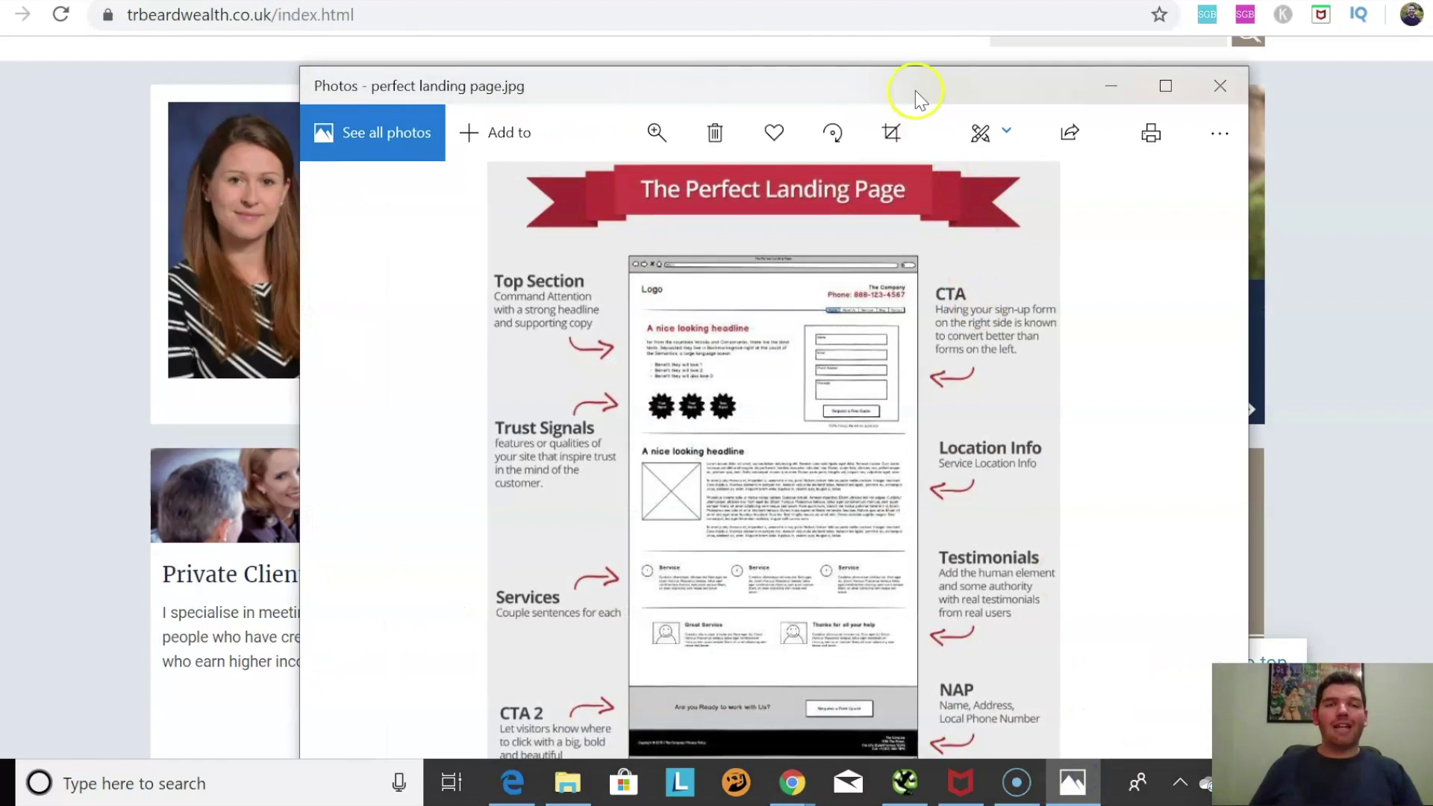
drag(903, 66, 854, 11)
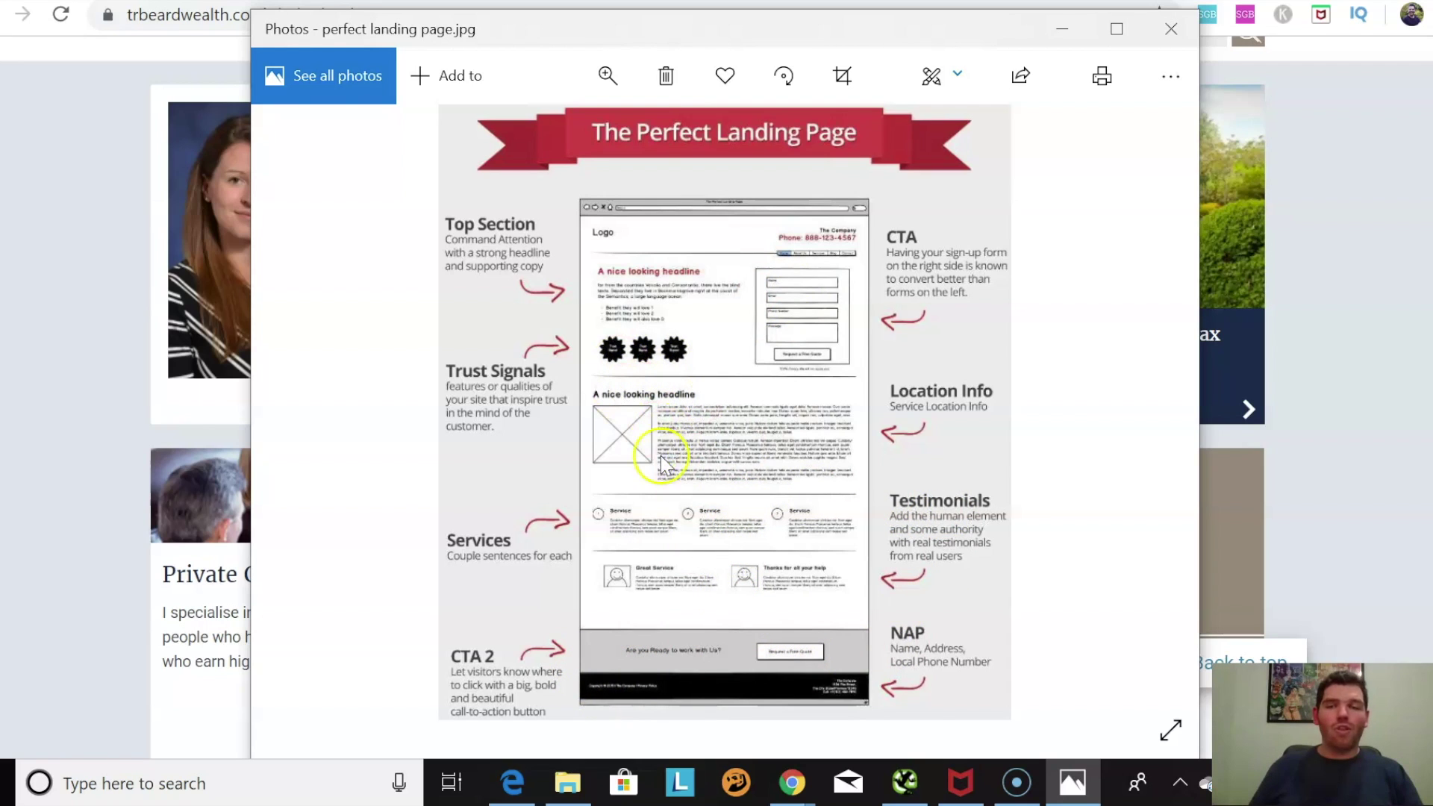
click(1067, 37)
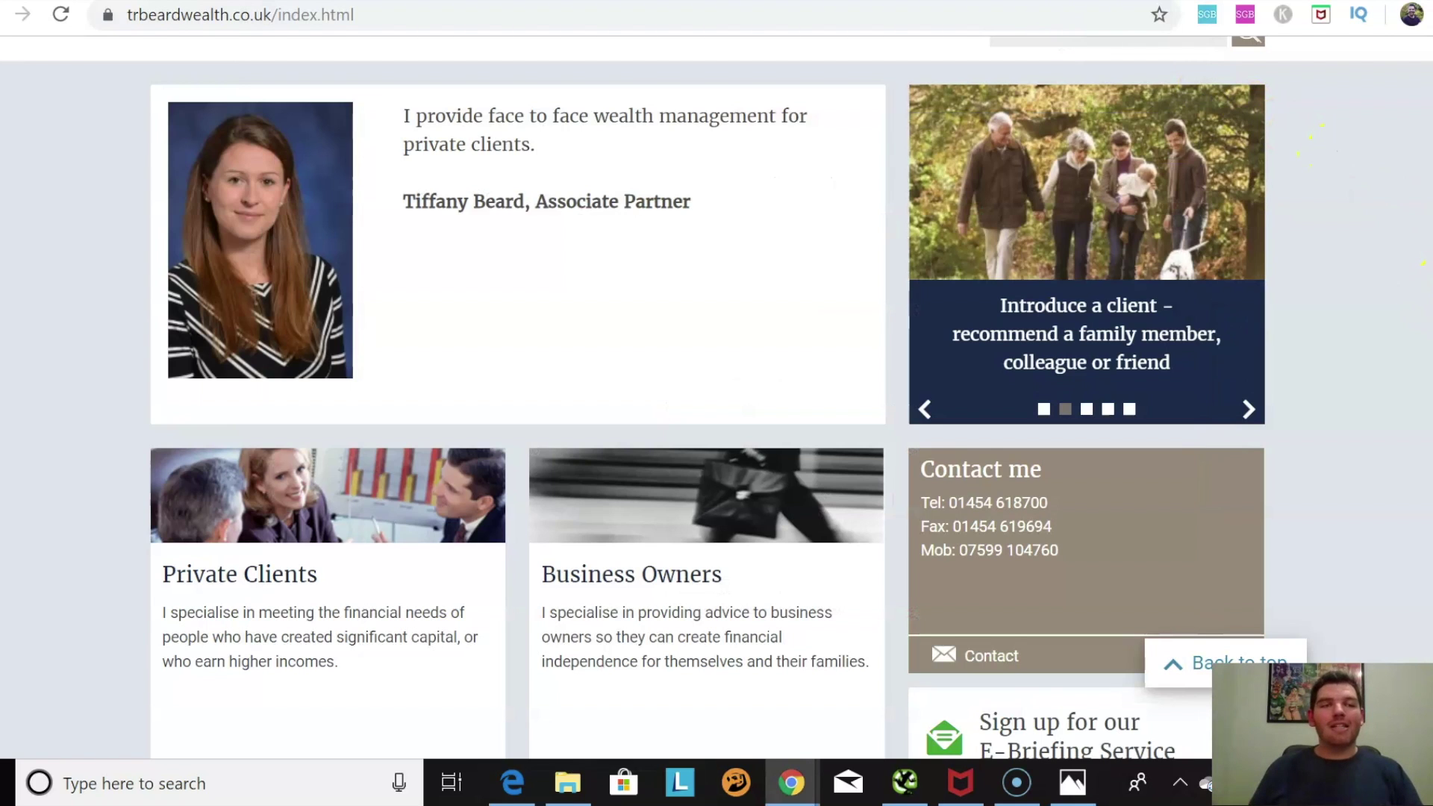
- Review the advisor's home page layout, including the introduction, client sections and contact box
scroll(633, 397, down, 7)
scroll(633, 397, up, 10)
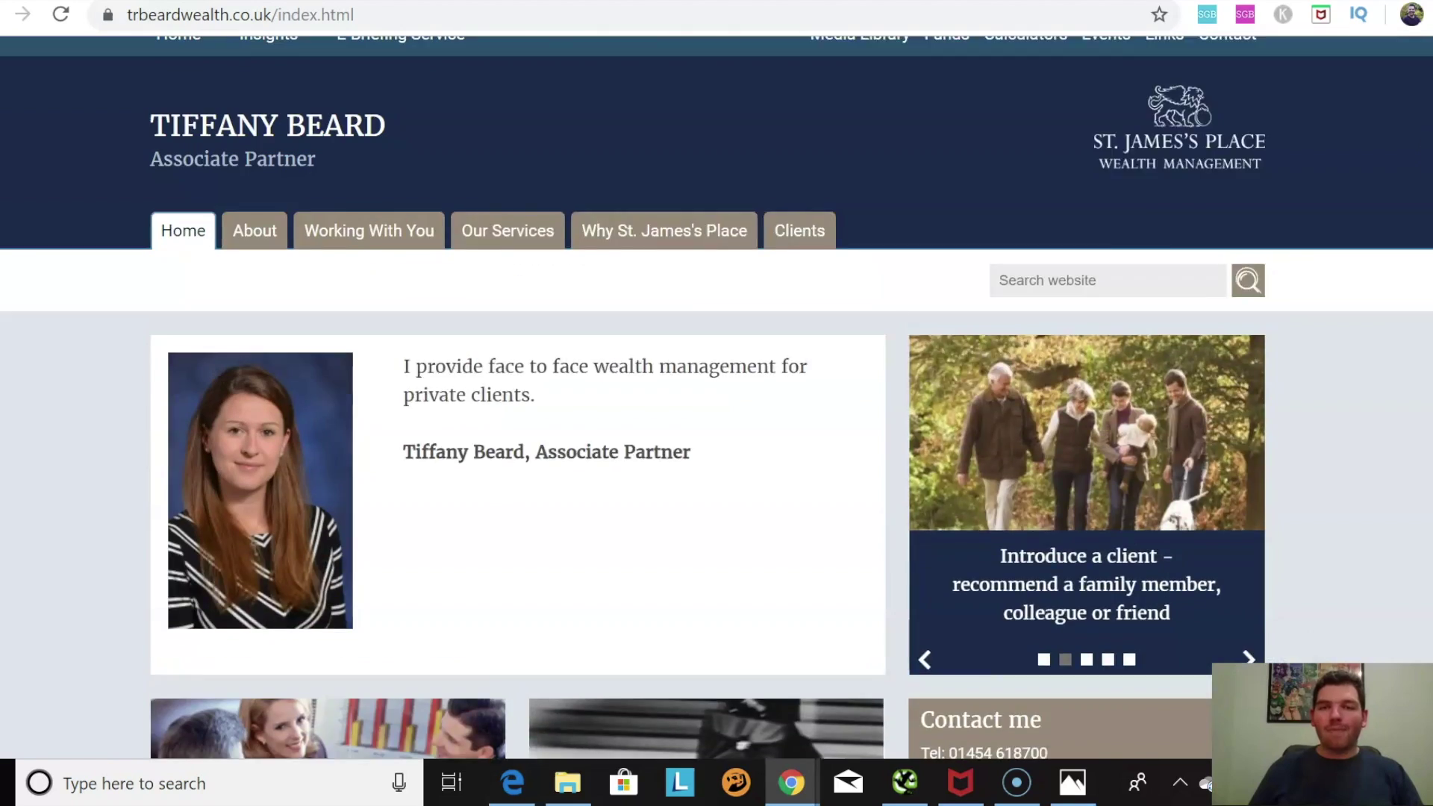
scroll(716, 403, down, 5)
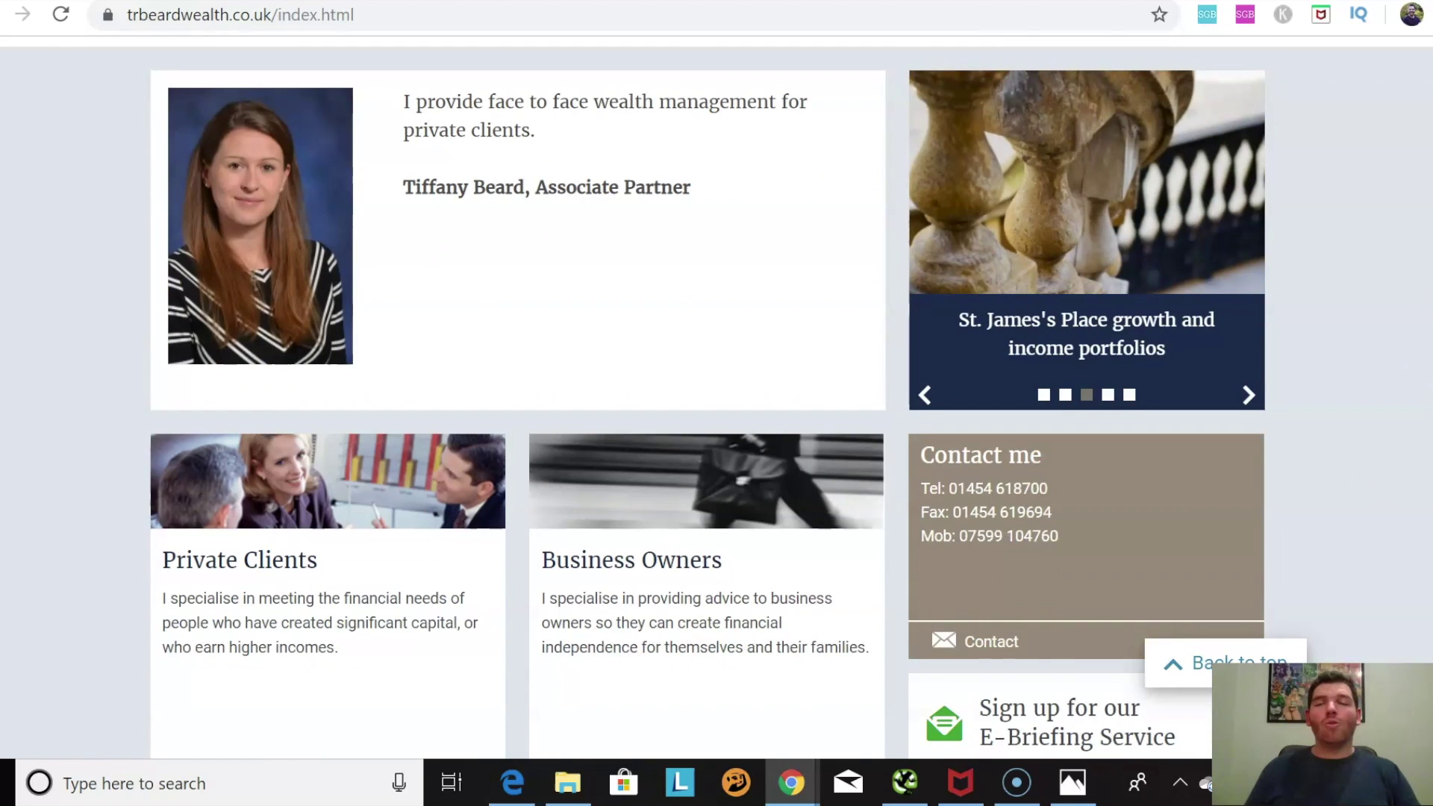
scroll(1410, 418, down, 2)
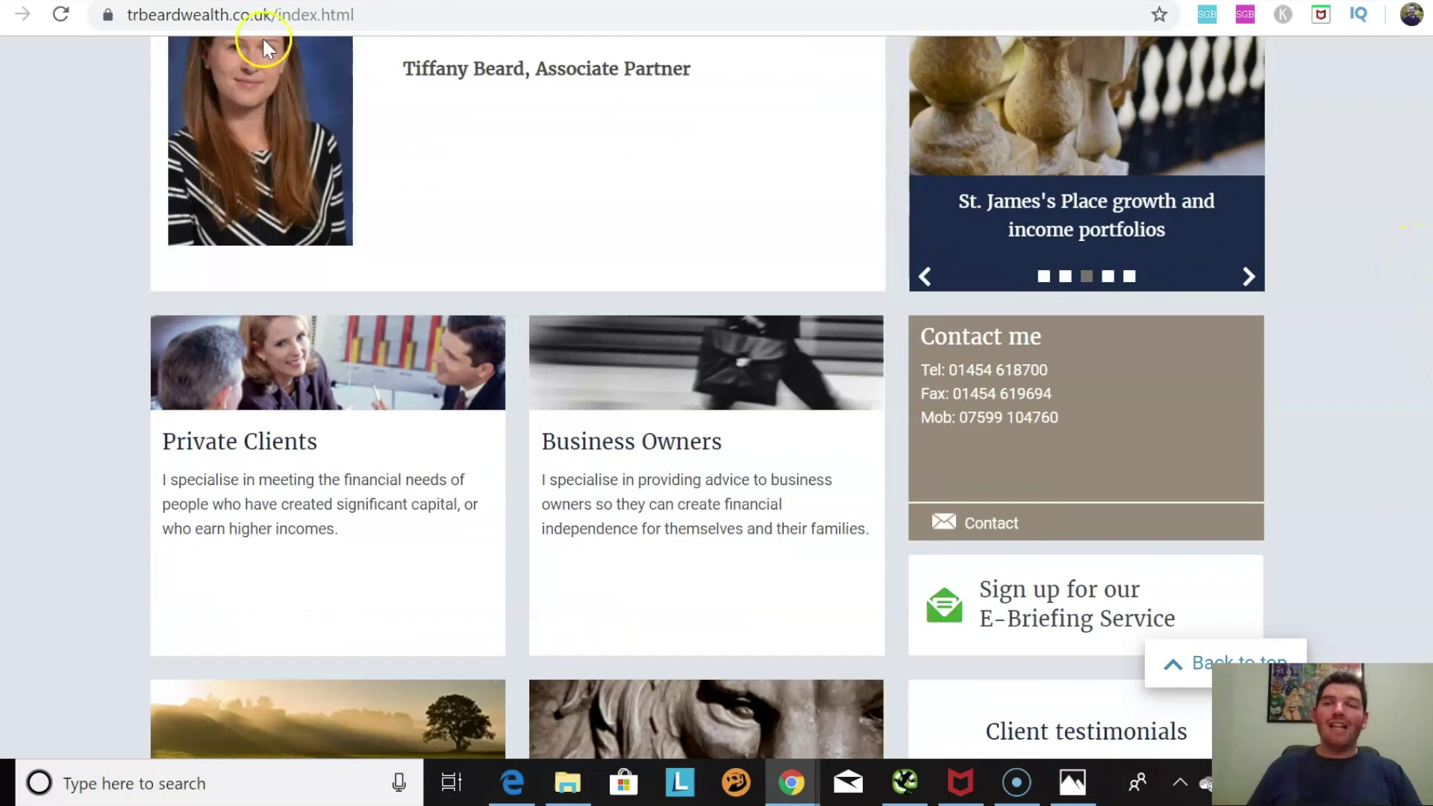
- Return to the ROI spreadsheet and inspect the Sales total cell
key(ctrl+Tab)
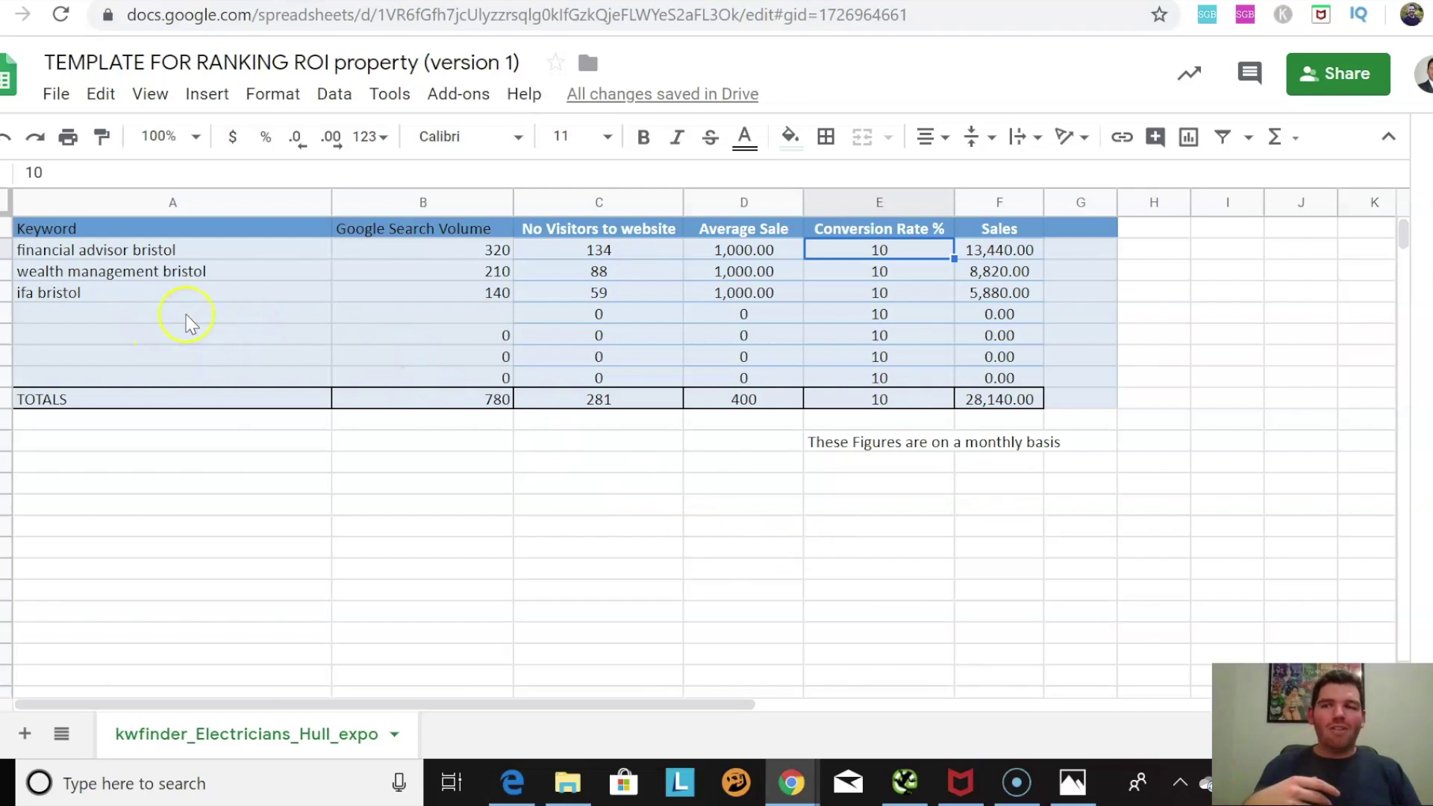
click(1007, 400)
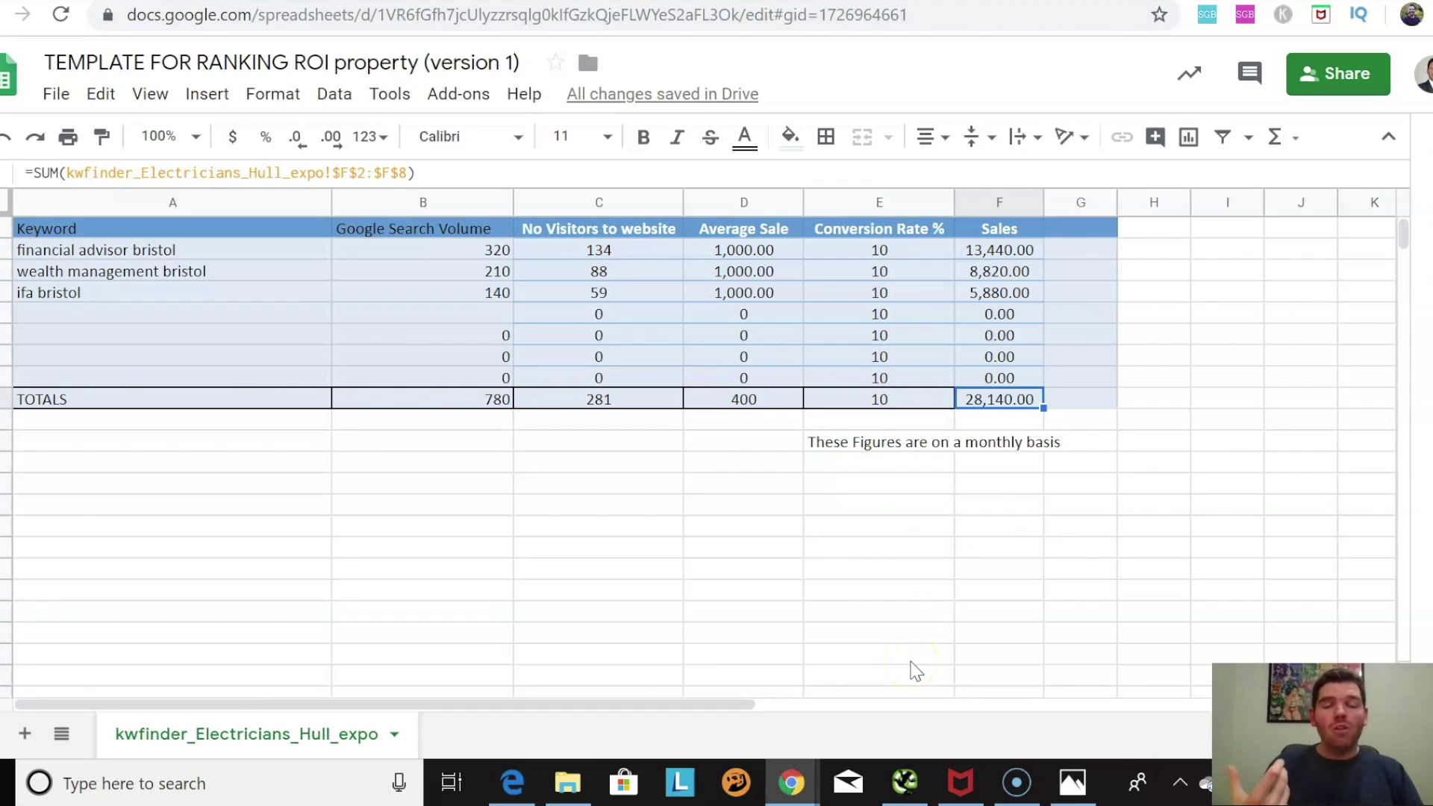
- Switch to Screaming Frog and examine the crawled site's page titles, selecting the home page entry
click(906, 781)
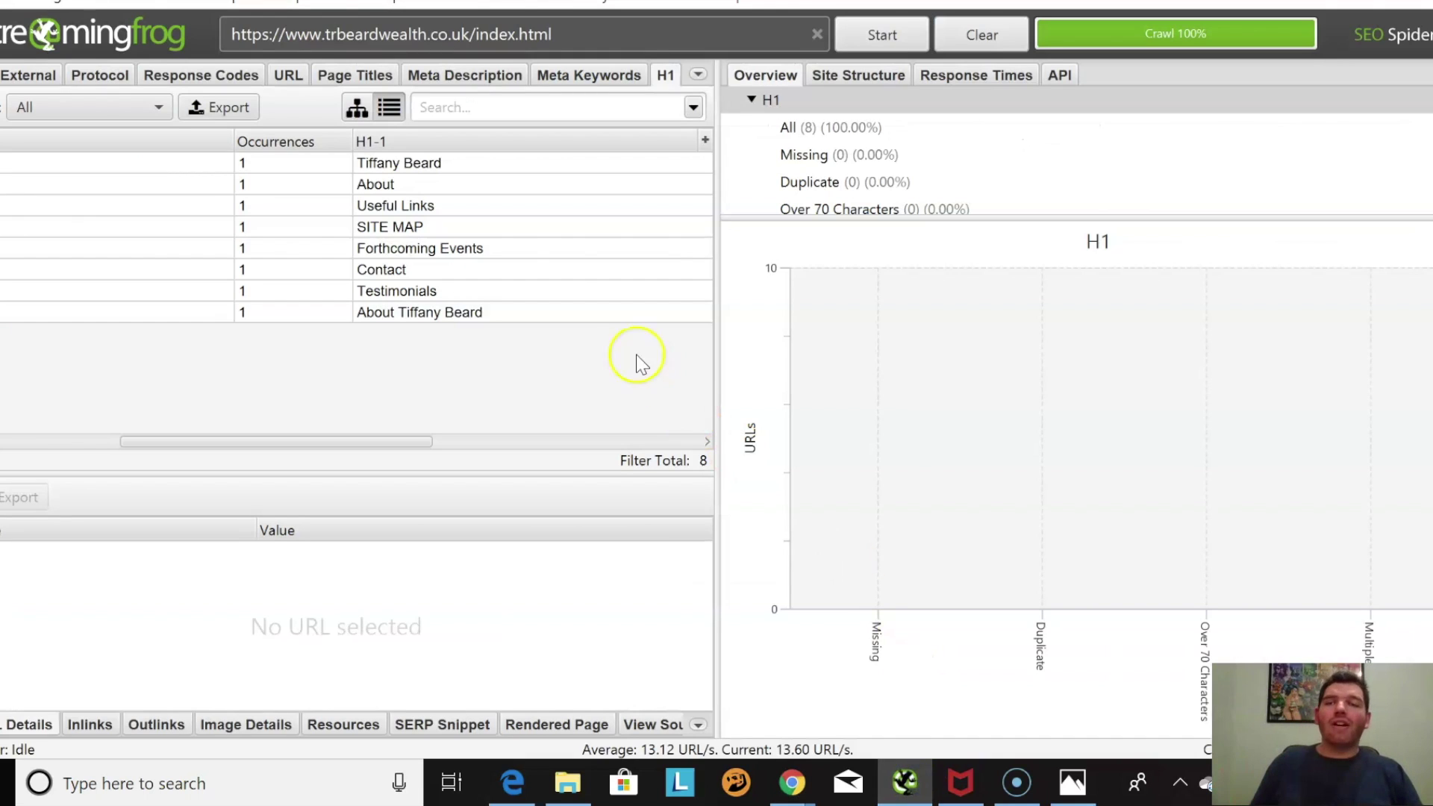
click(353, 76)
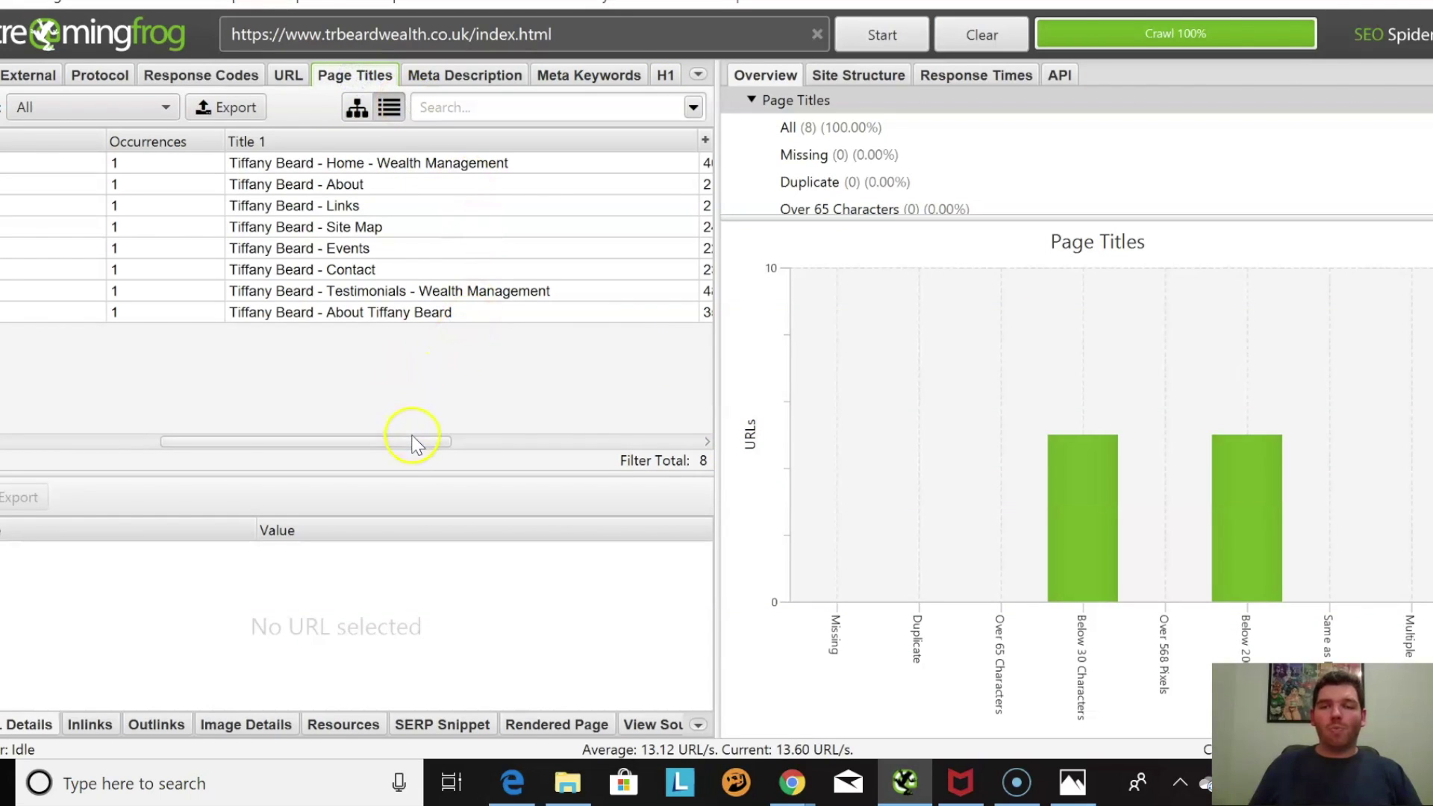
mouse_move(413, 441)
mouse_down()
mouse_move(480, 448)
mouse_move(422, 451)
mouse_up()
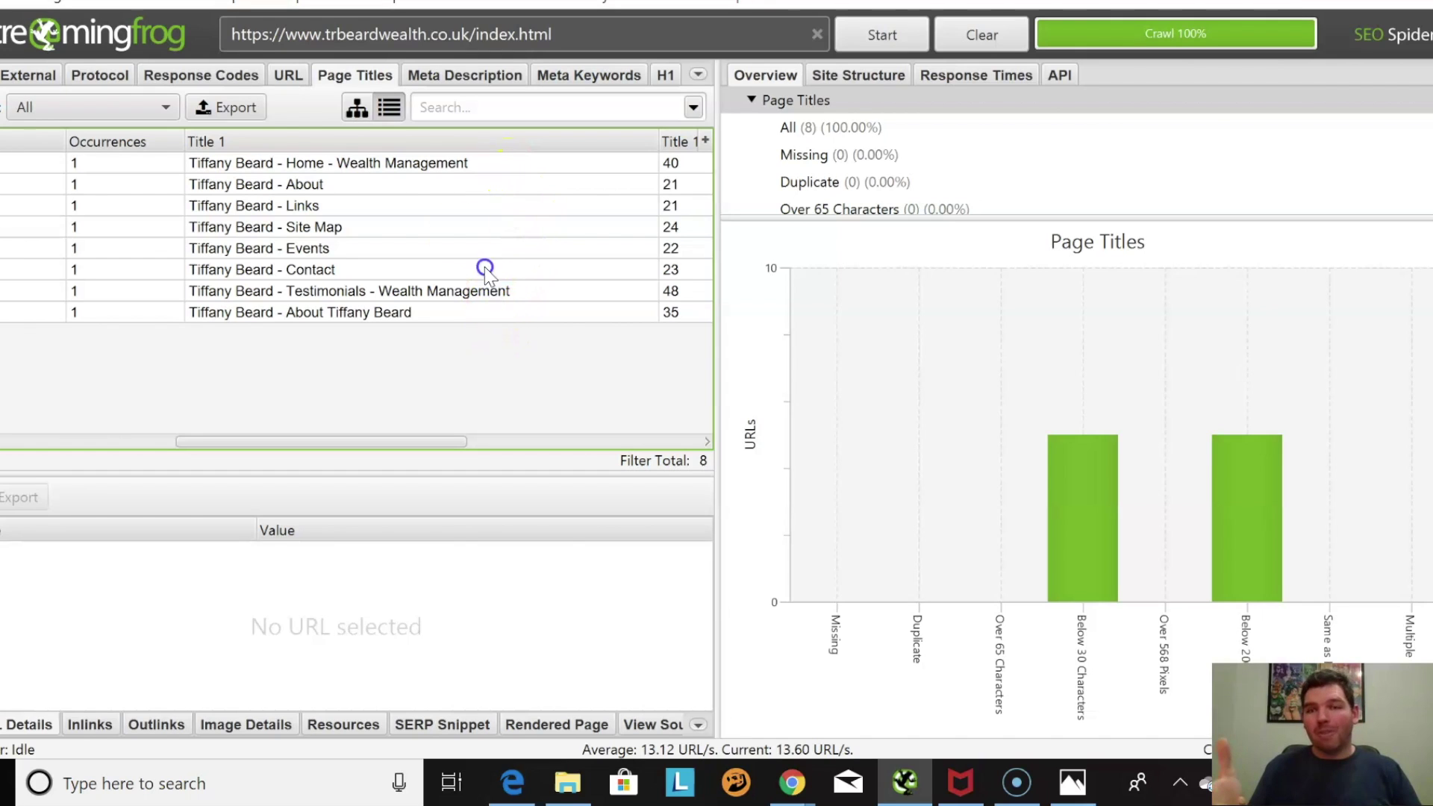
click(493, 291)
click(412, 169)
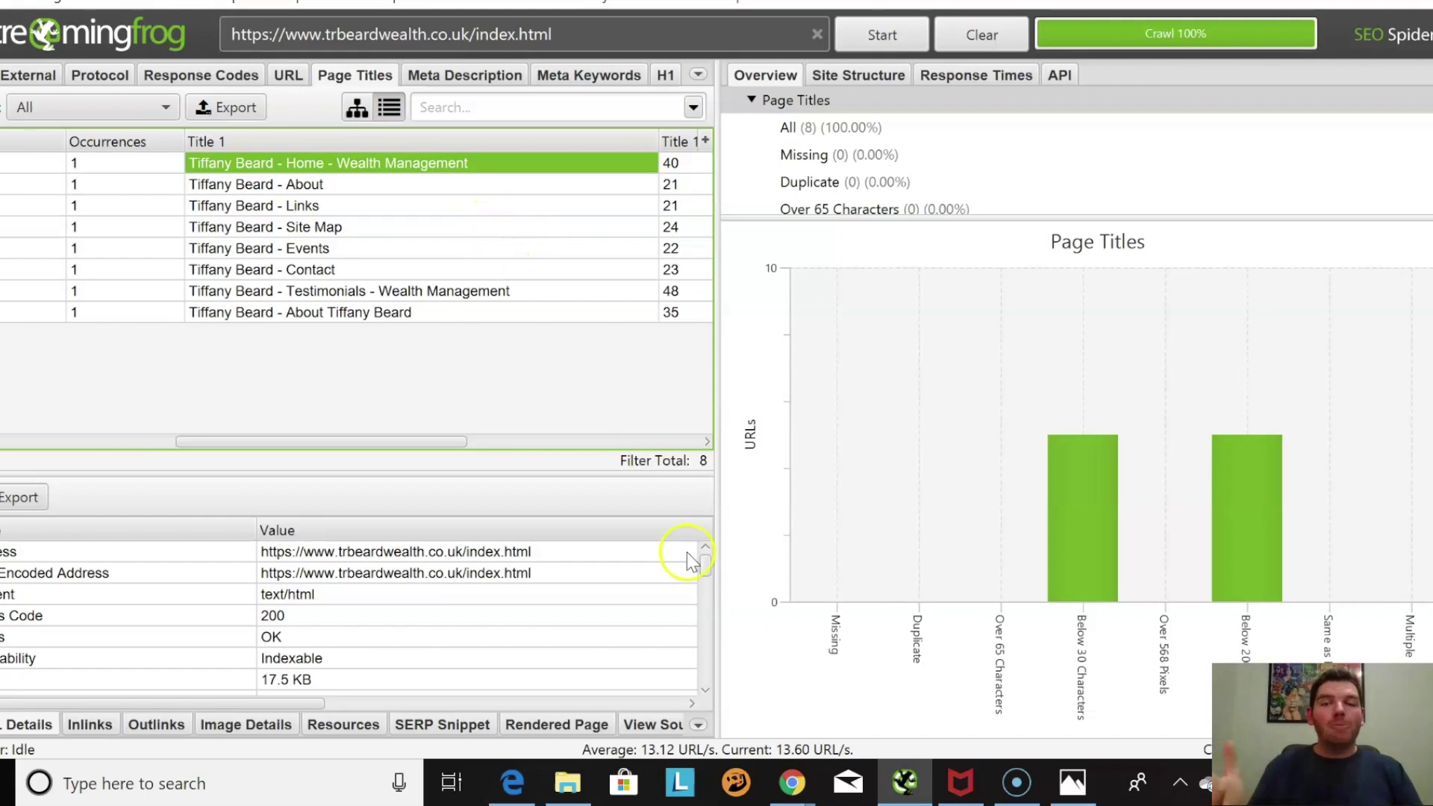
- Switch to Chrome and examine the website's organic keyword positions in the SEMrush report
click(802, 792)
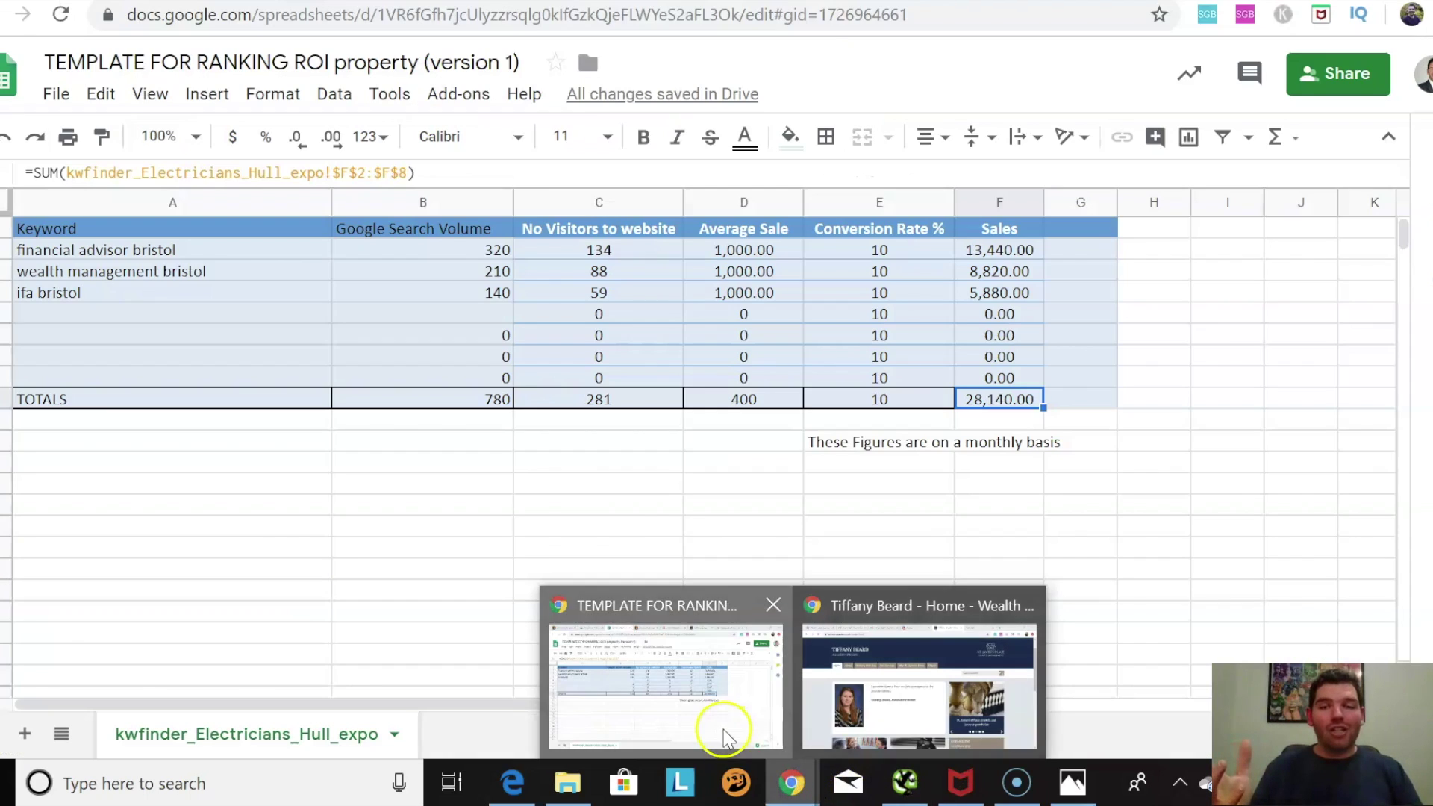
click(726, 730)
key(ctrl+Tab)
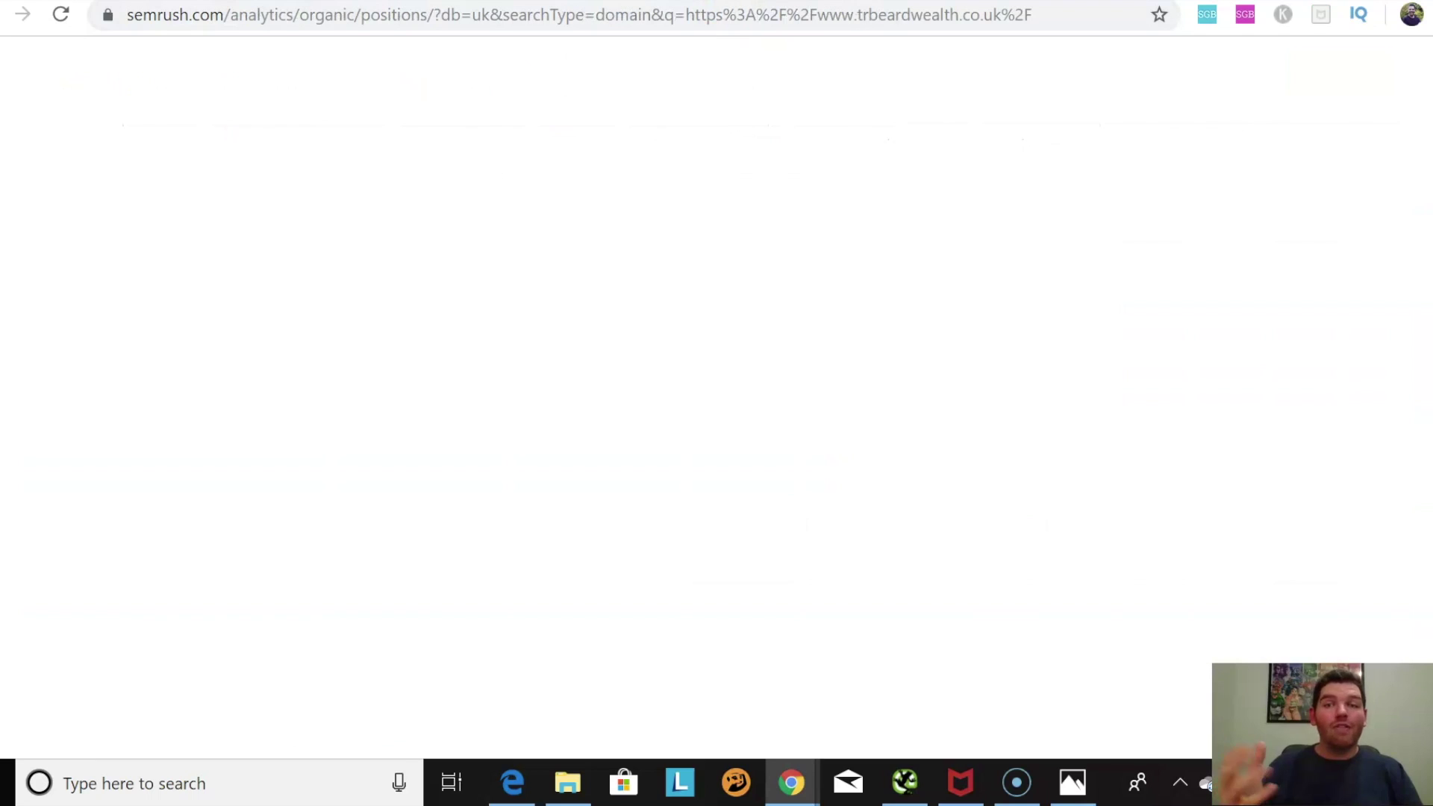
scroll(848, 467, down, 6)
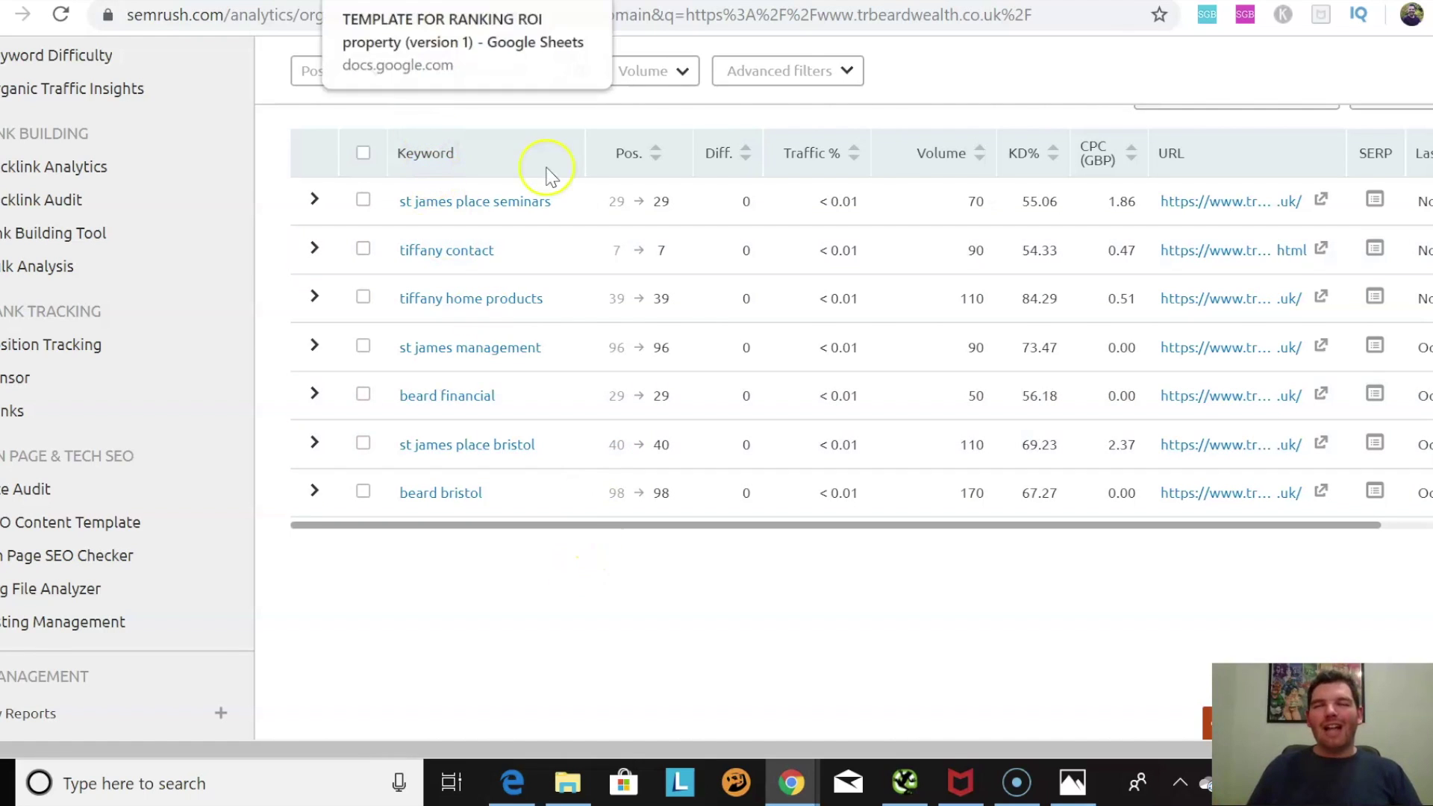
- Switch to Screaming Frog and examine the H1 headings of the crawled pages
click(904, 782)
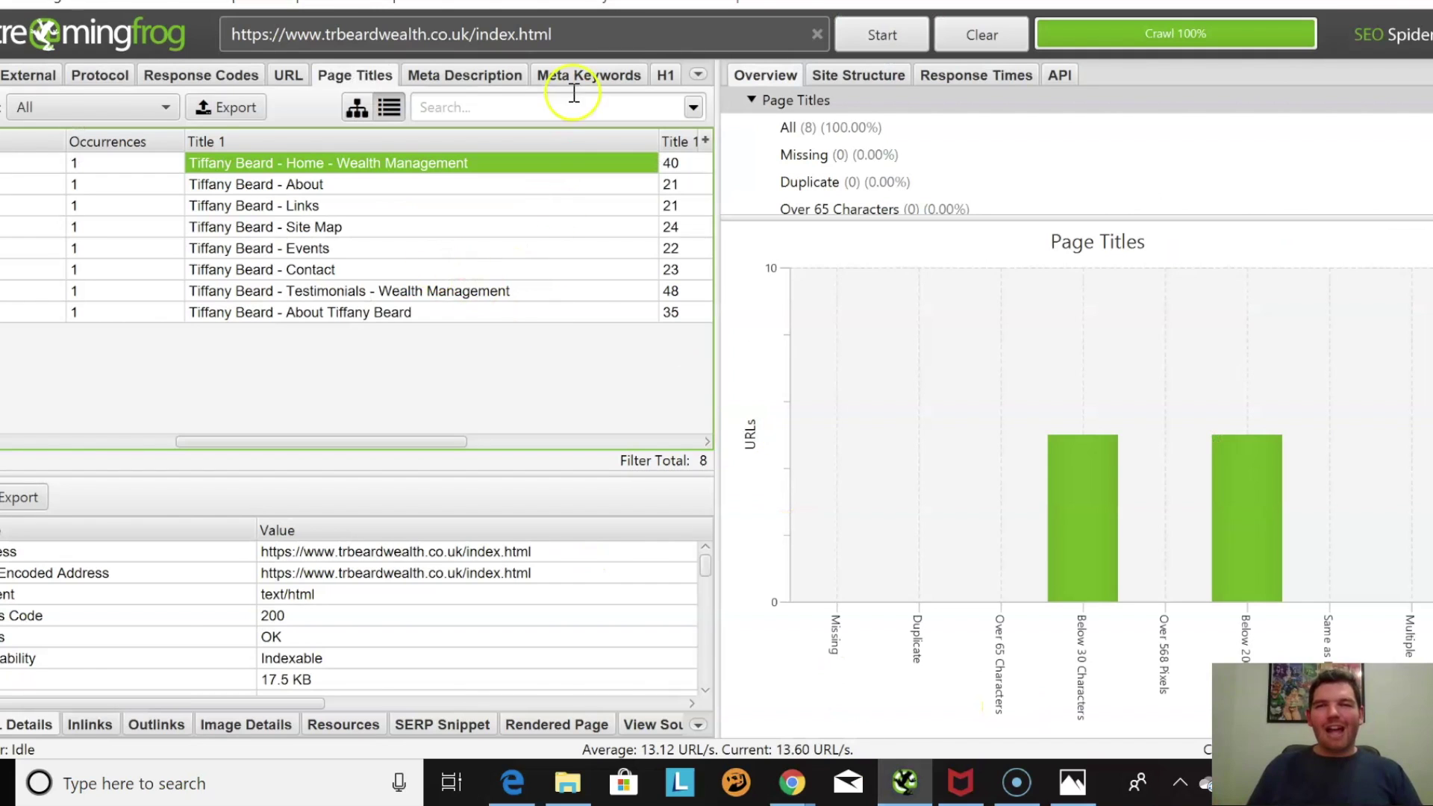
click(665, 75)
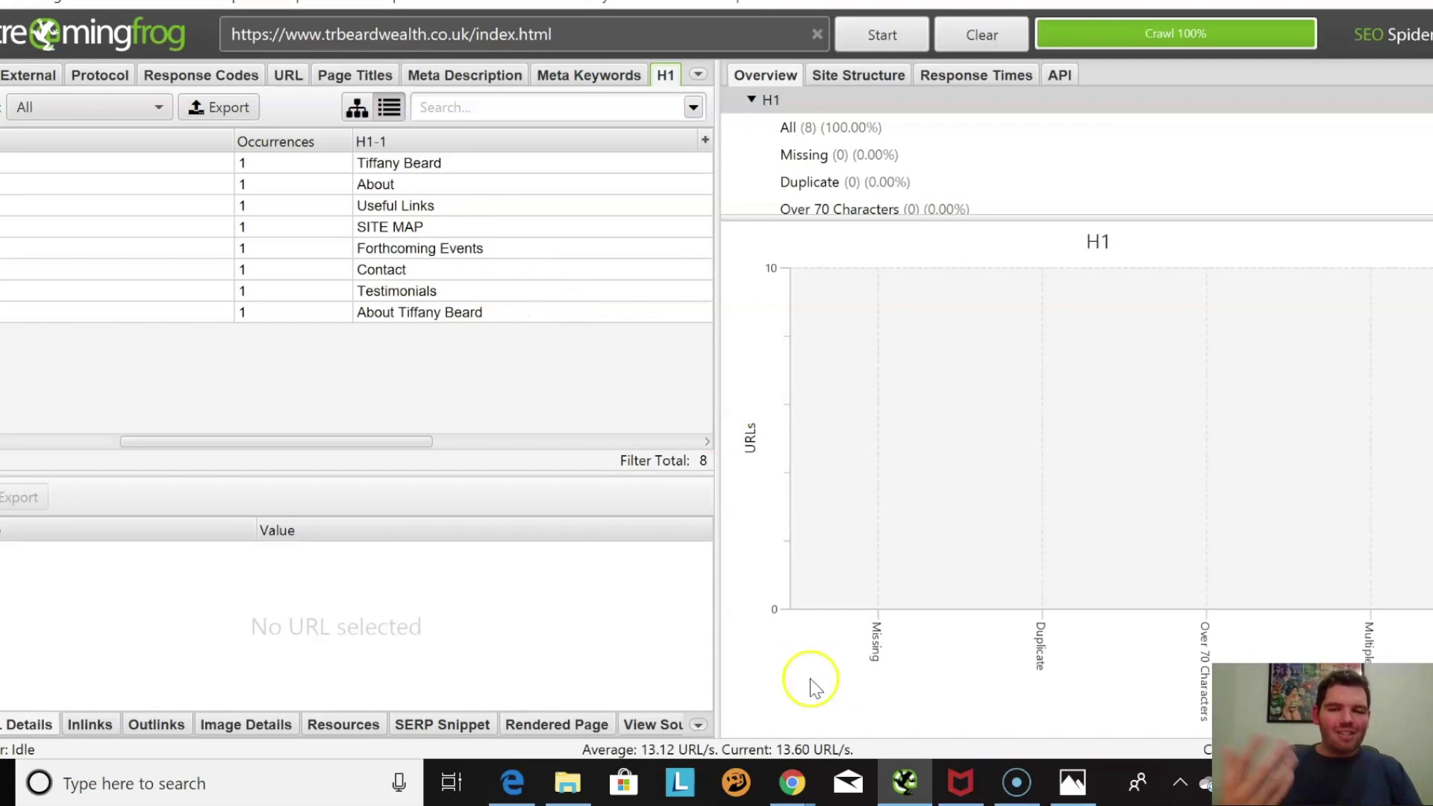
- Search Google in Chrome for "property clearance birmingham" and look over the top map listings
mouse_move(794, 787)
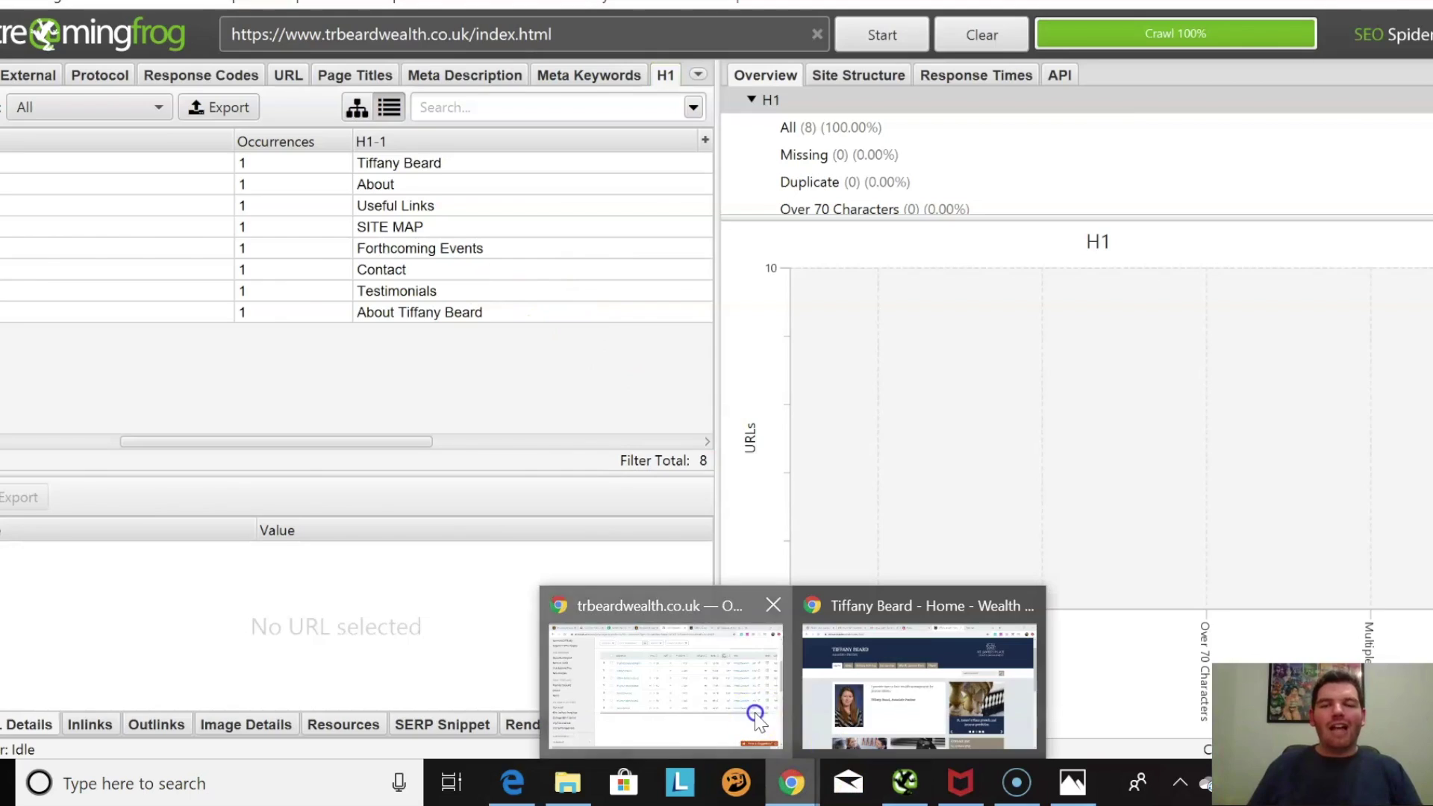
click(664, 675)
click(1104, 2)
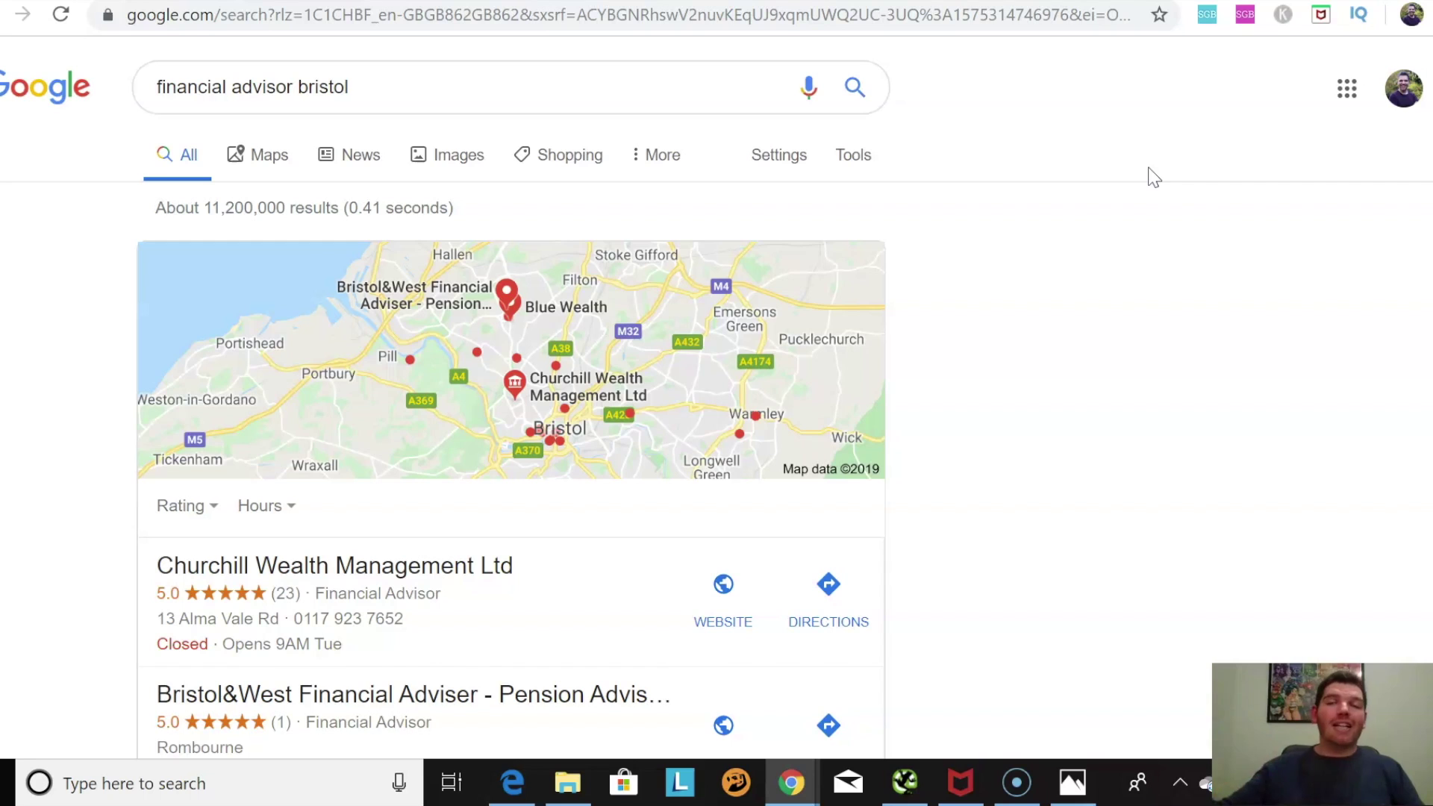
drag(368, 91, 141, 114)
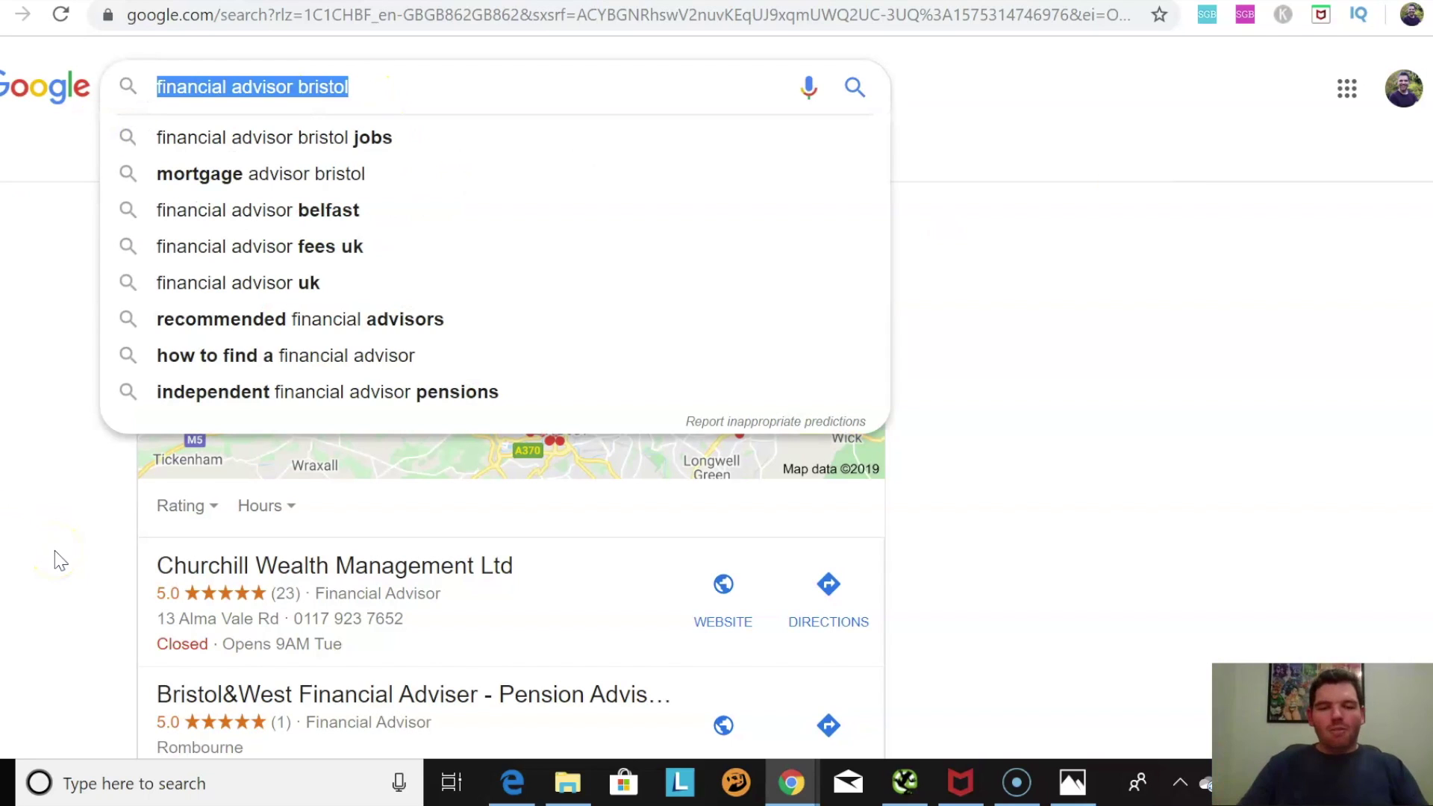
text(propert)
key(Down)
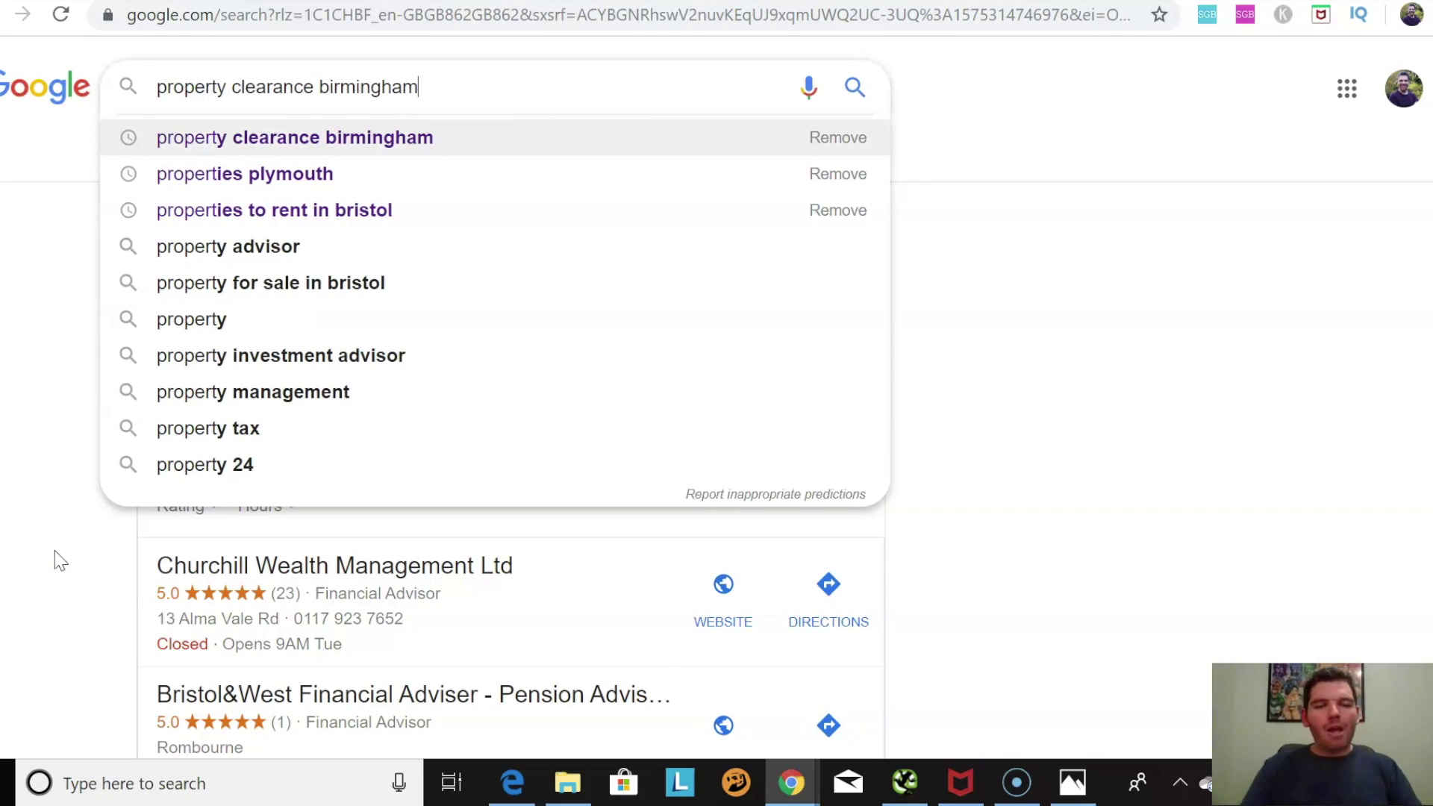
key(Return)
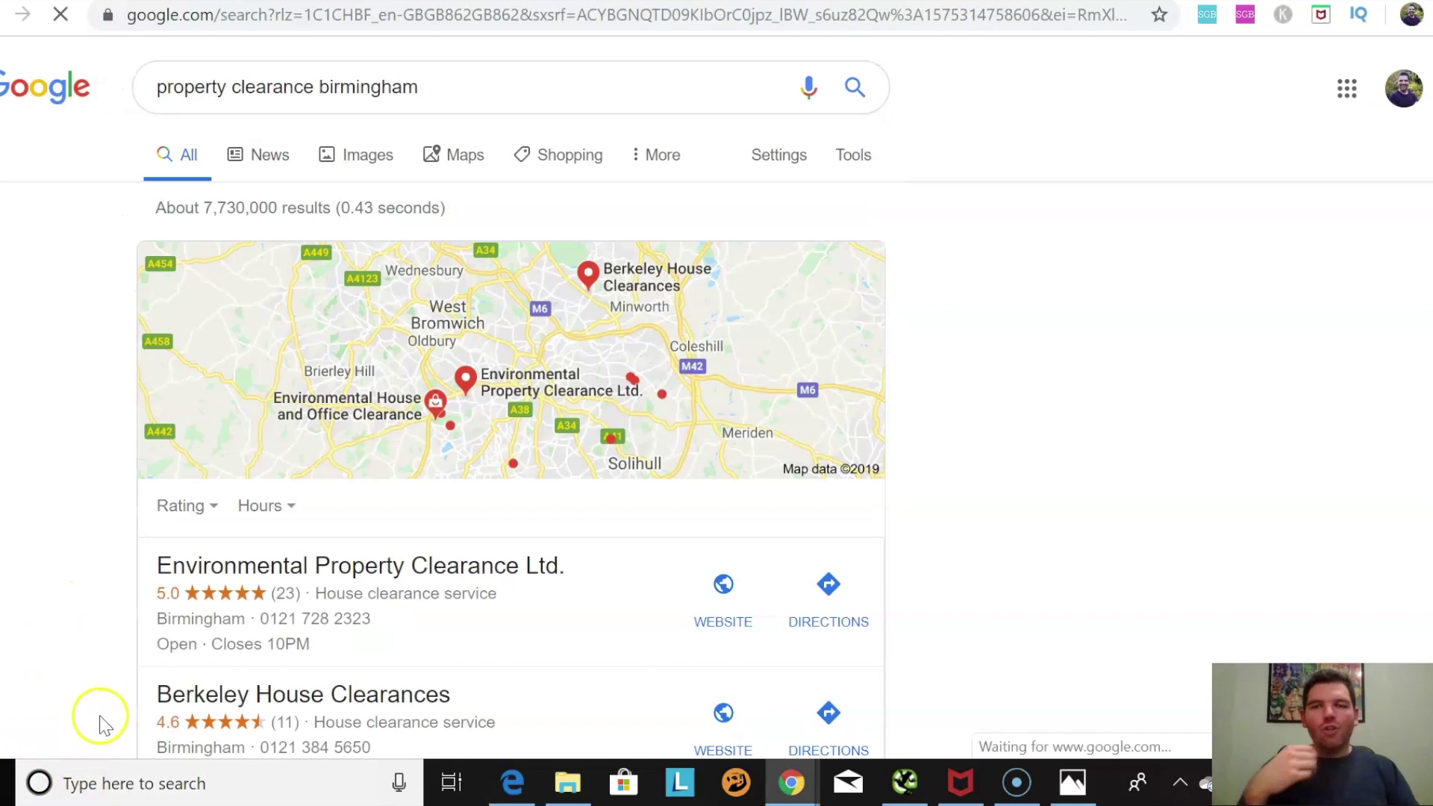
scroll(97, 717, down, 2)
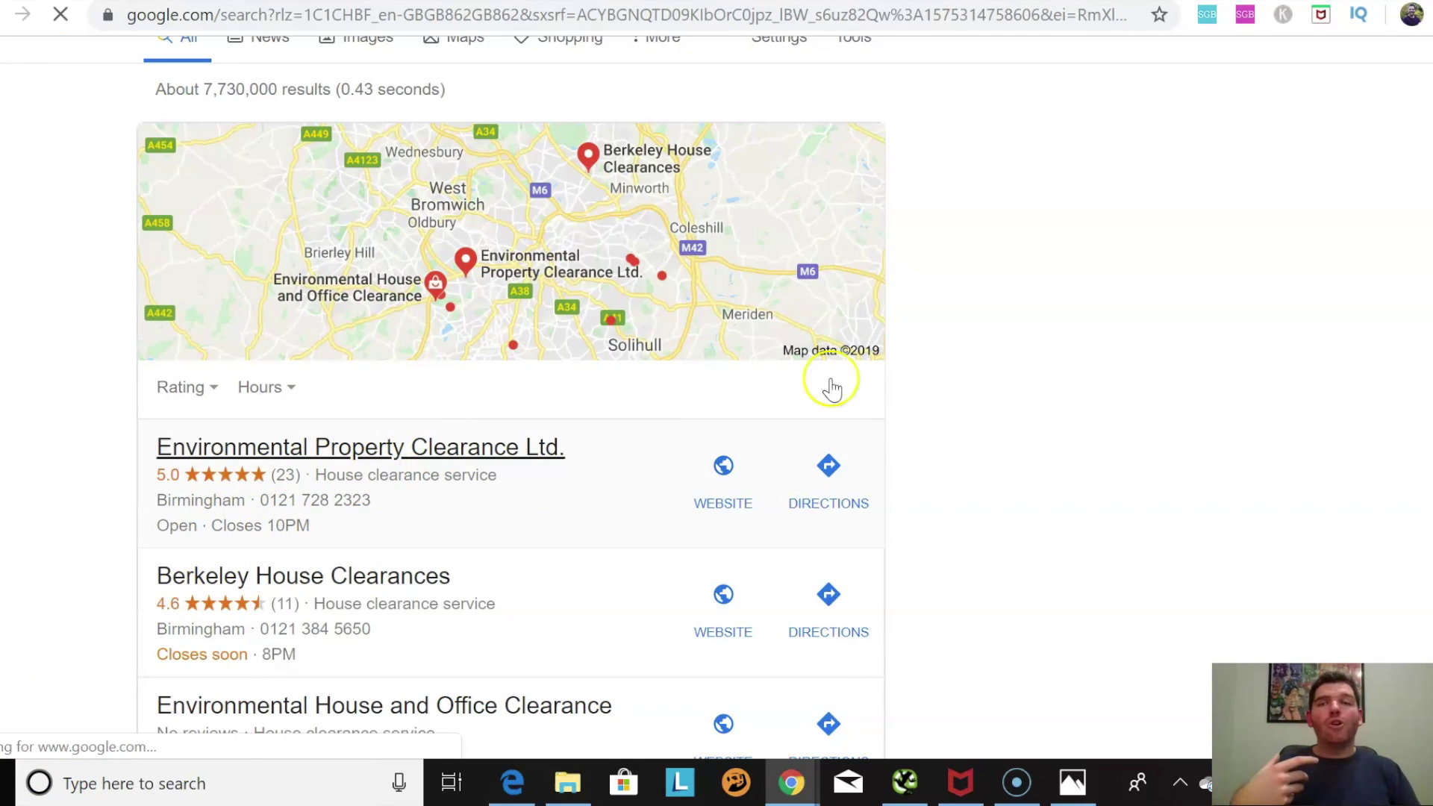
scroll(830, 381, up, 2)
- Search Google for "nursing agency paignton" and look over the top map listings
drag(478, 72, 105, 128)
text(nursing agen)
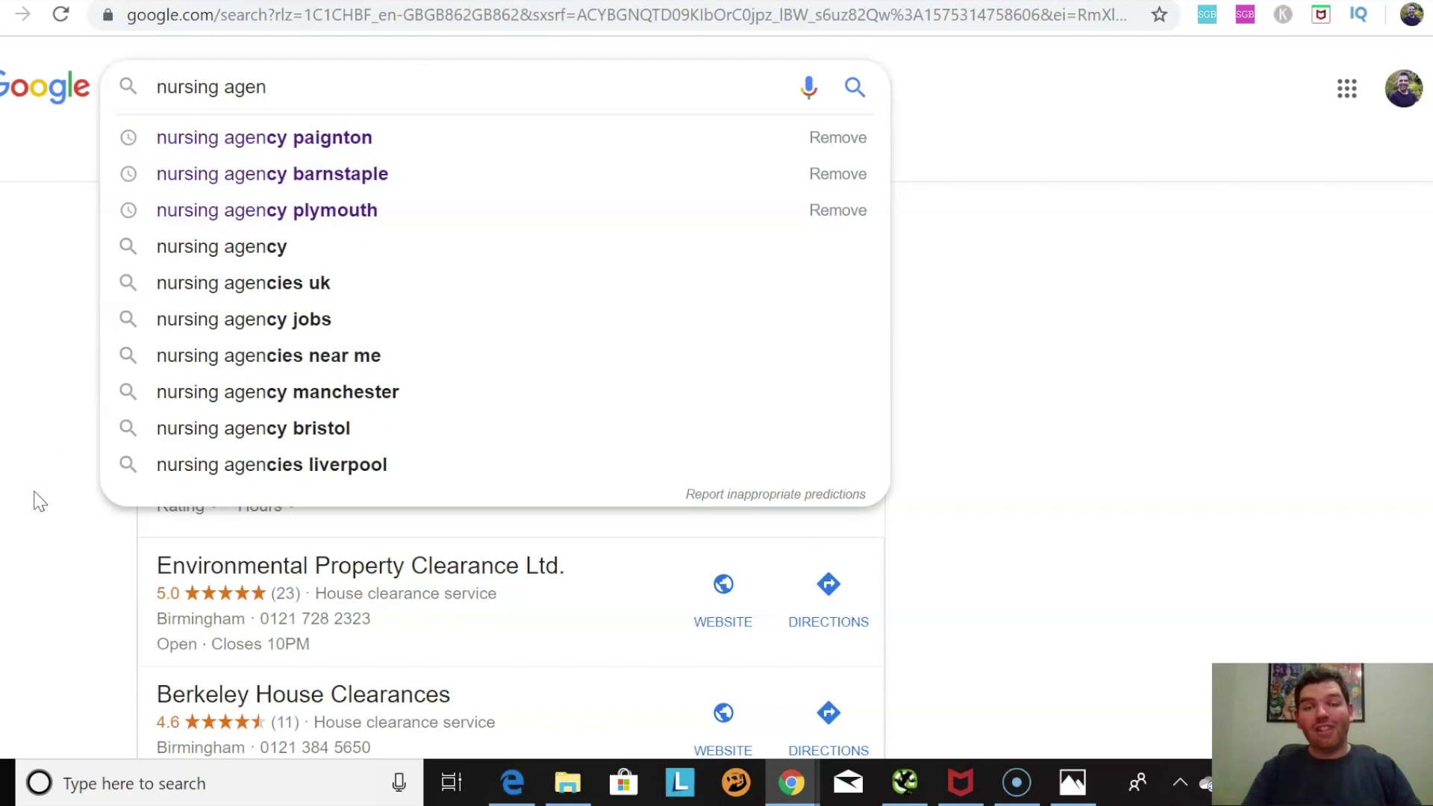
key(Down)
key(Return)
scroll(326, 532, down, 2)
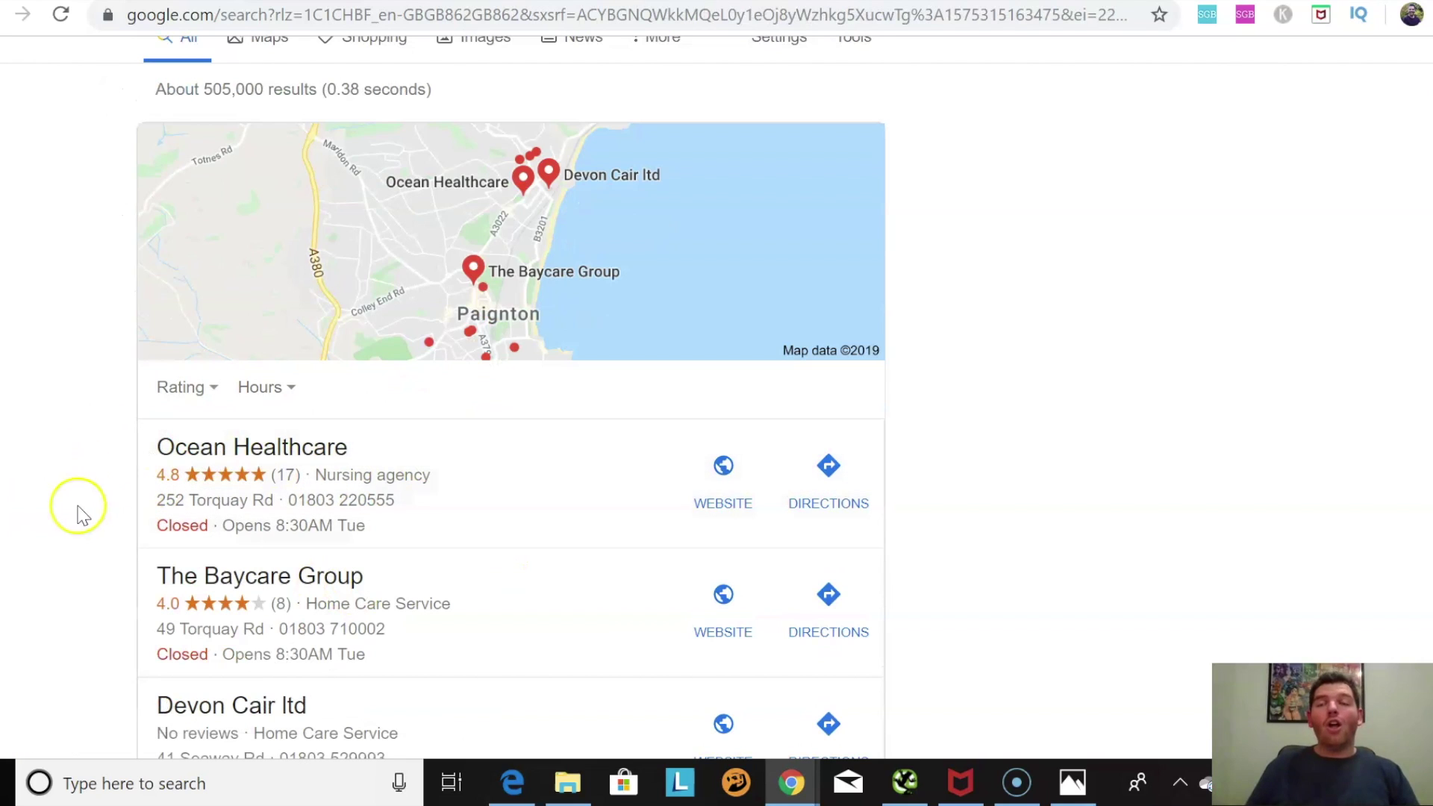
scroll(90, 496, up, 2)
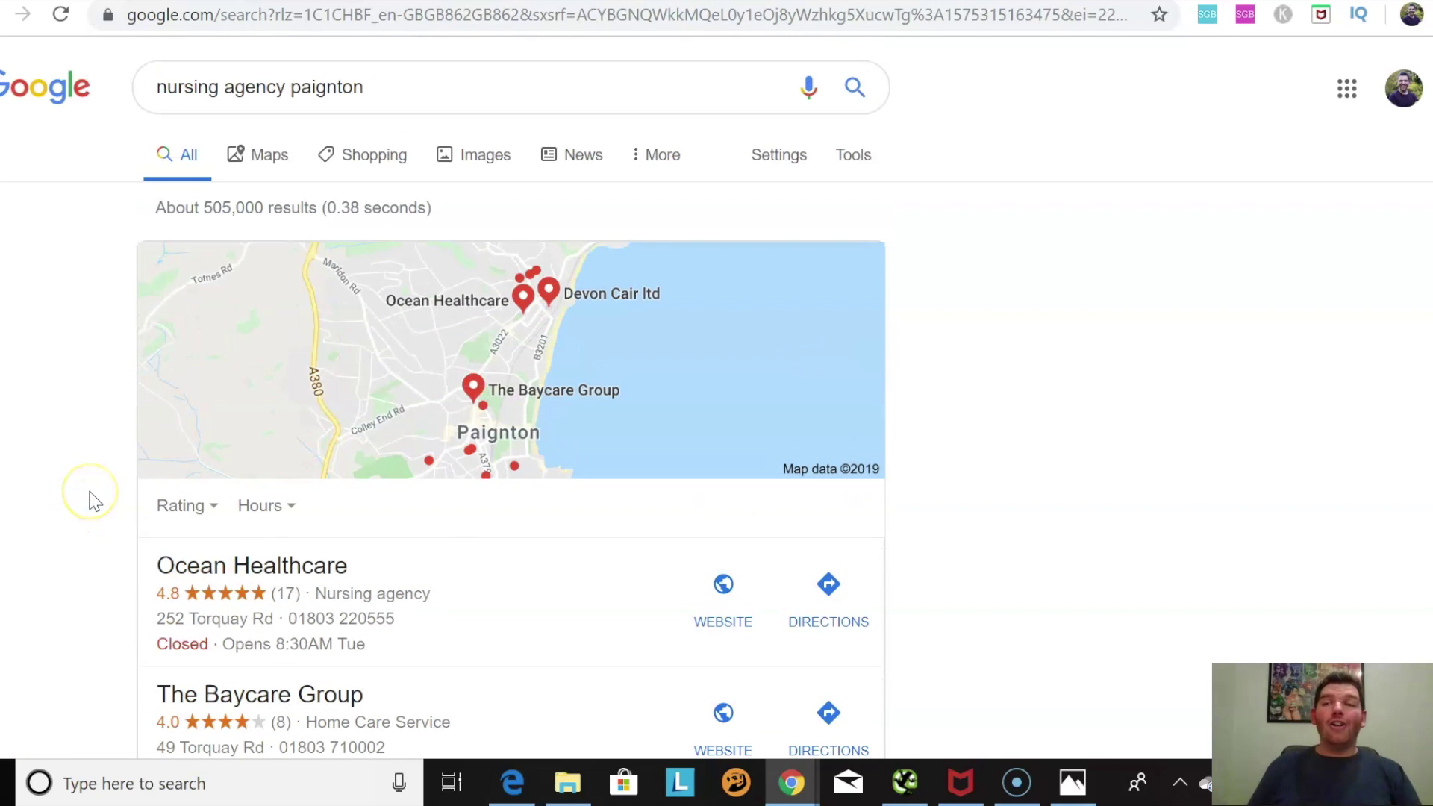